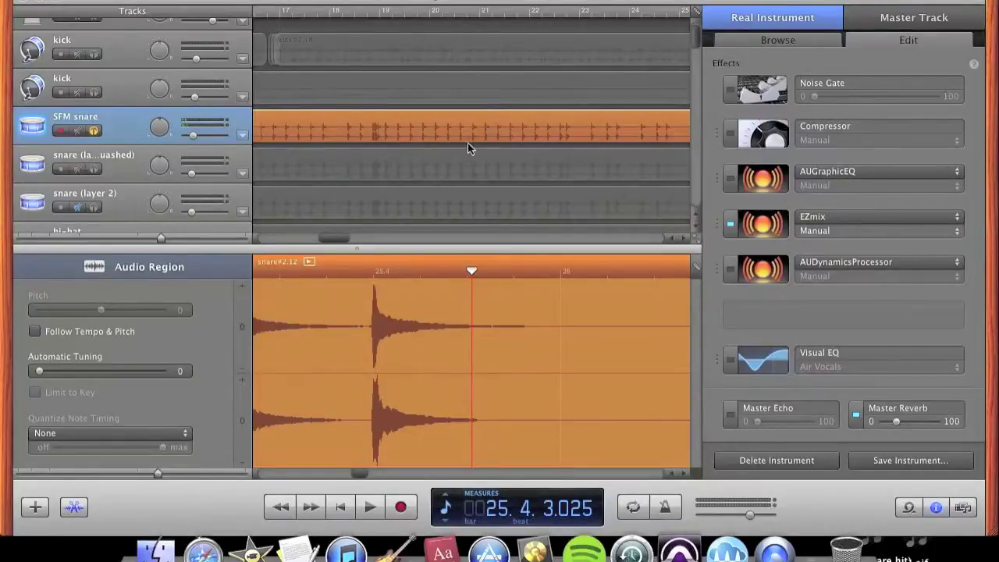
- Bypass EZmix on the soloed SFM snare track and play it back from bar 20
{"action": "left_click", "coordinate": [95, 131]}
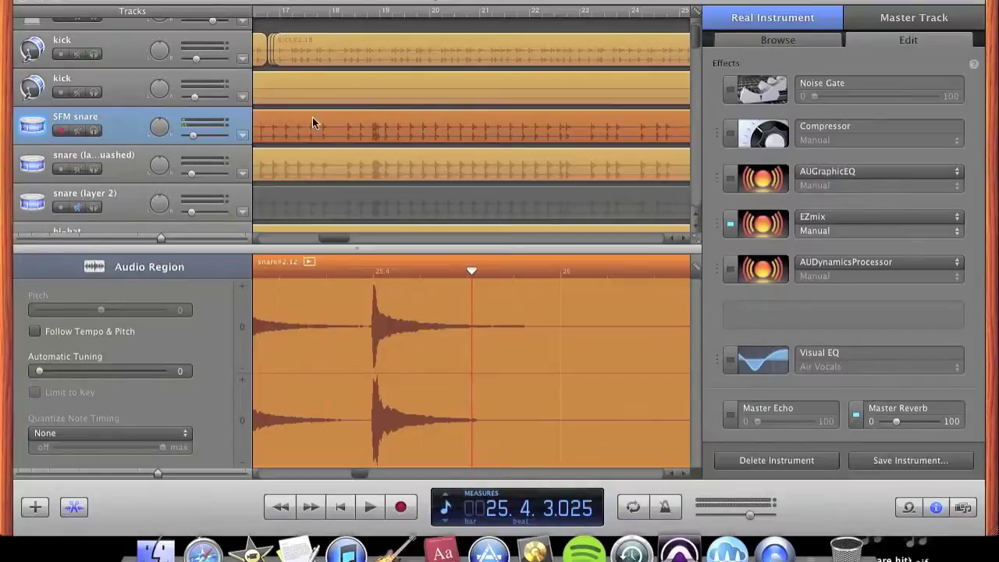
{"action": "left_click", "coordinate": [94, 132]}
{"action": "left_click", "coordinate": [723, 221]}
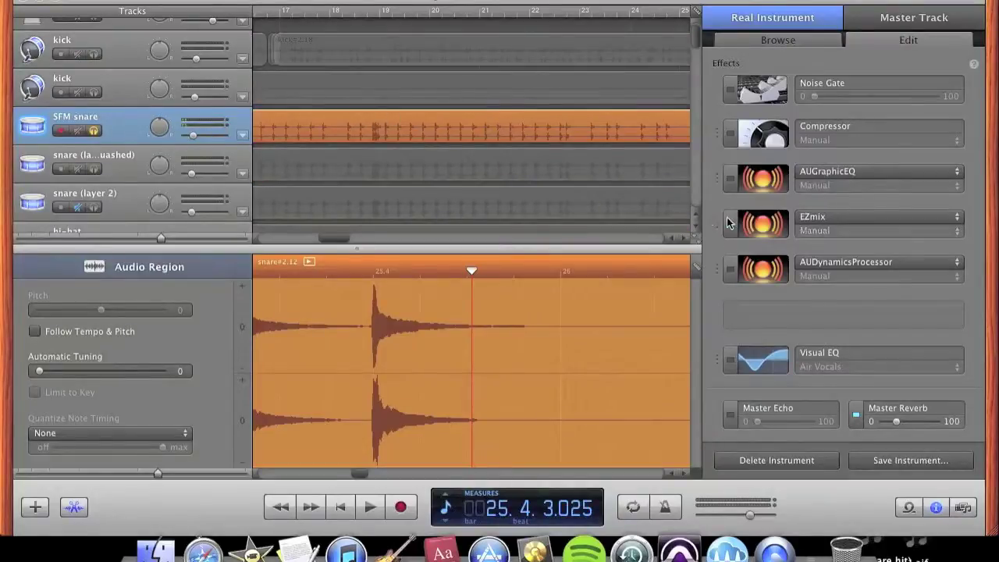
{"action": "left_click", "coordinate": [478, 13]}
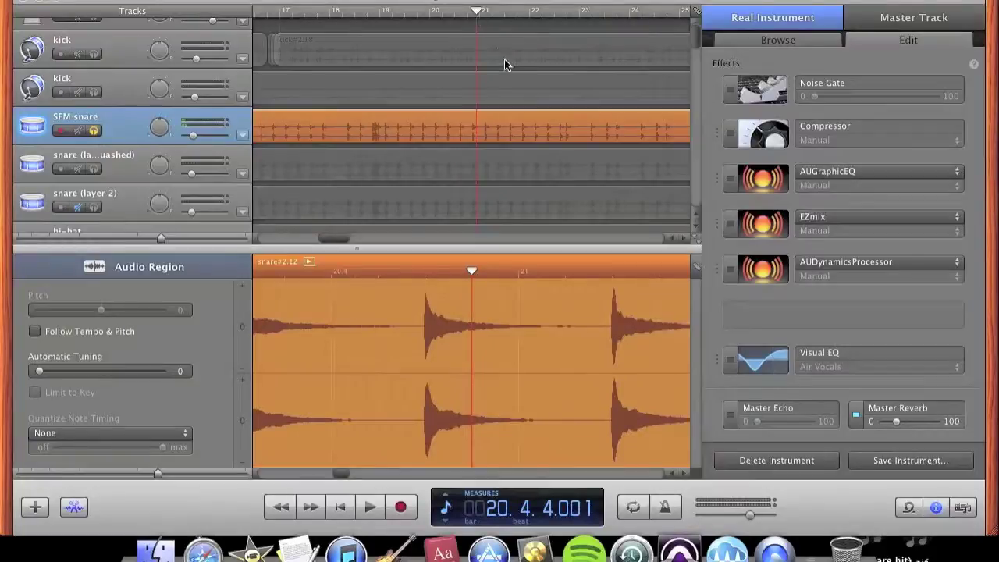
{"action": "key", "text": "space"}
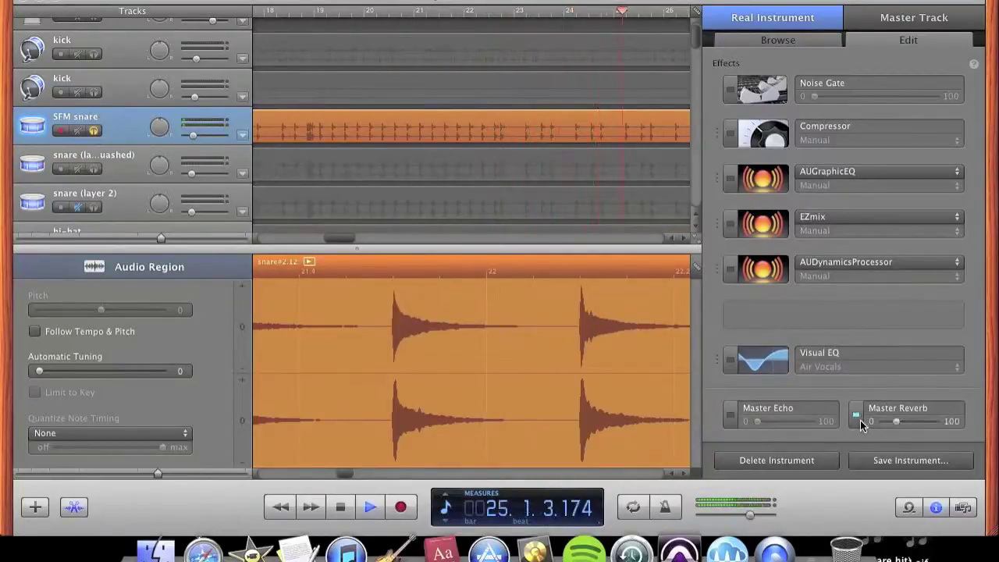
{"action": "key", "text": "space"}
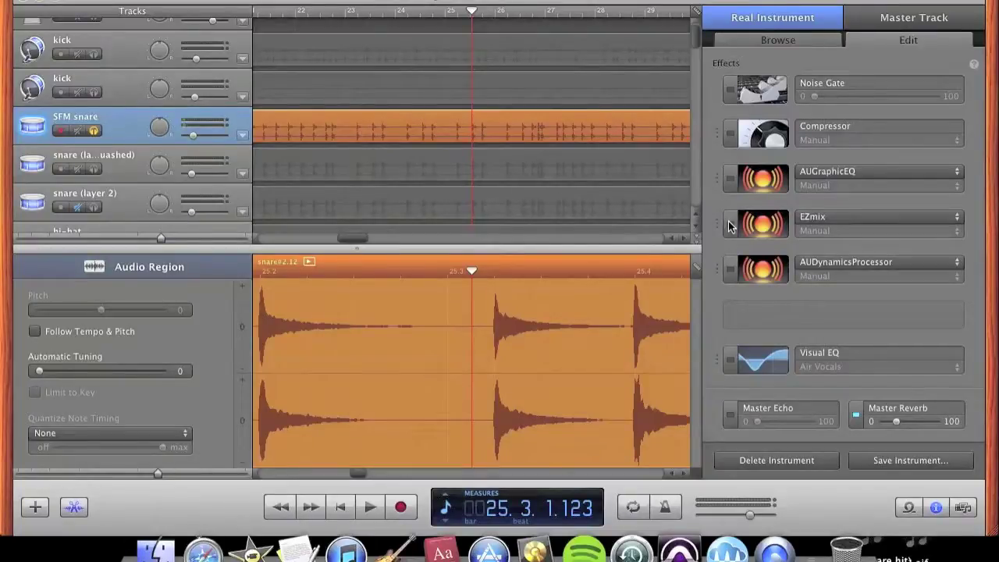
- Open EZmix 2 on SFM snare and compare its Snare preset switched off and on during playback
{"action": "left_click", "coordinate": [761, 224]}
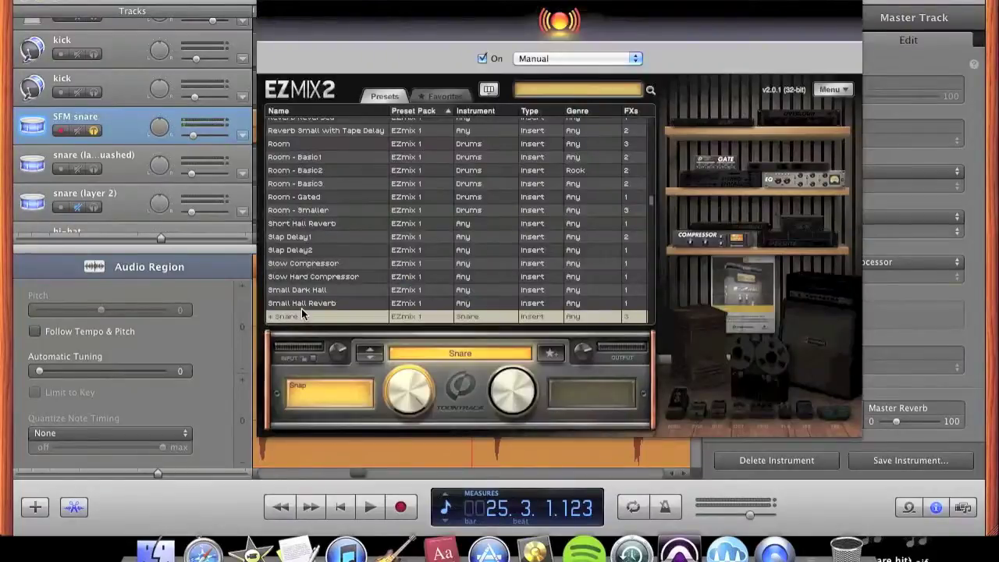
{"action": "scroll", "coordinate": [301, 308], "scroll_direction": "down", "scroll_amount": 1}
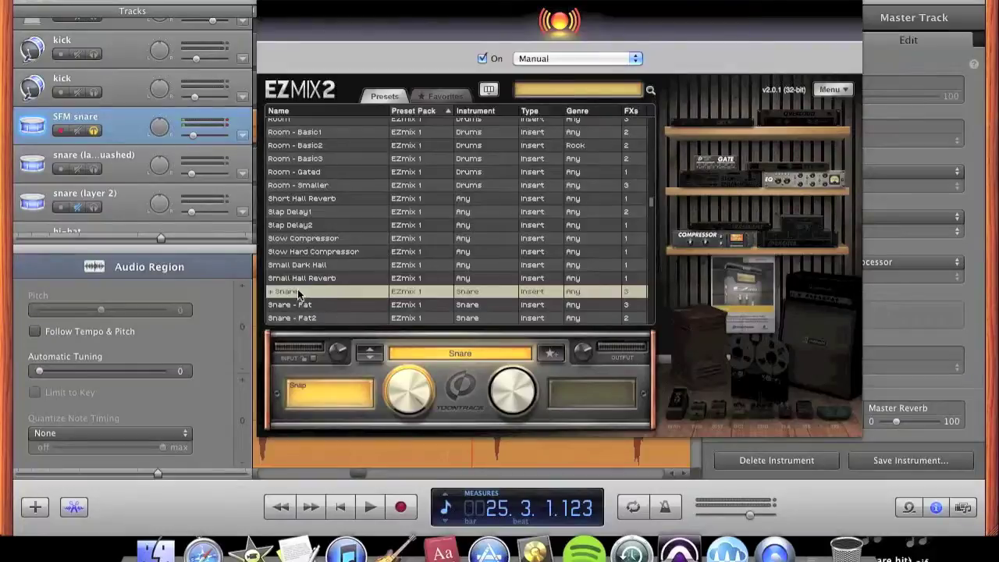
{"action": "key", "text": "space"}
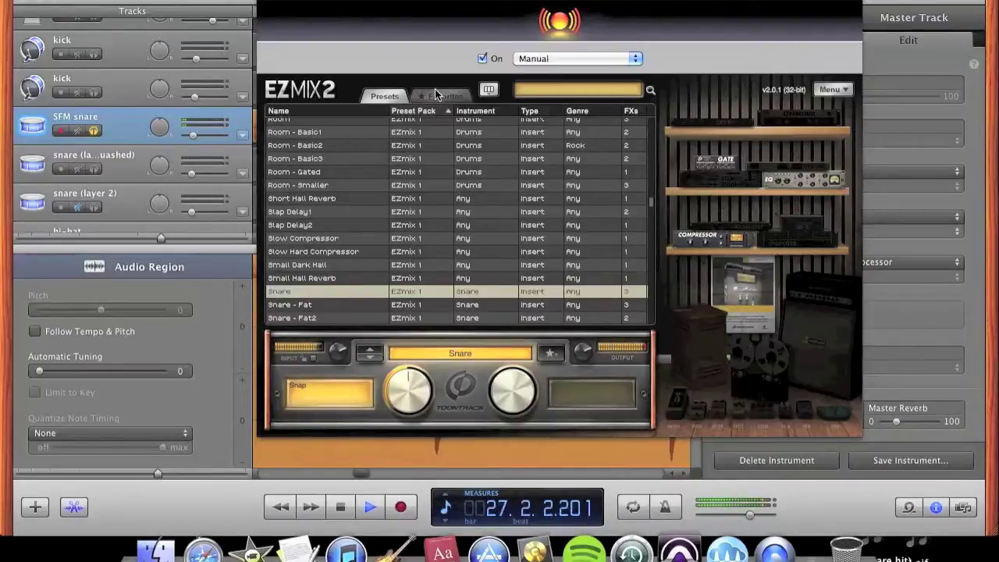
{"action": "left_click", "coordinate": [482, 59]}
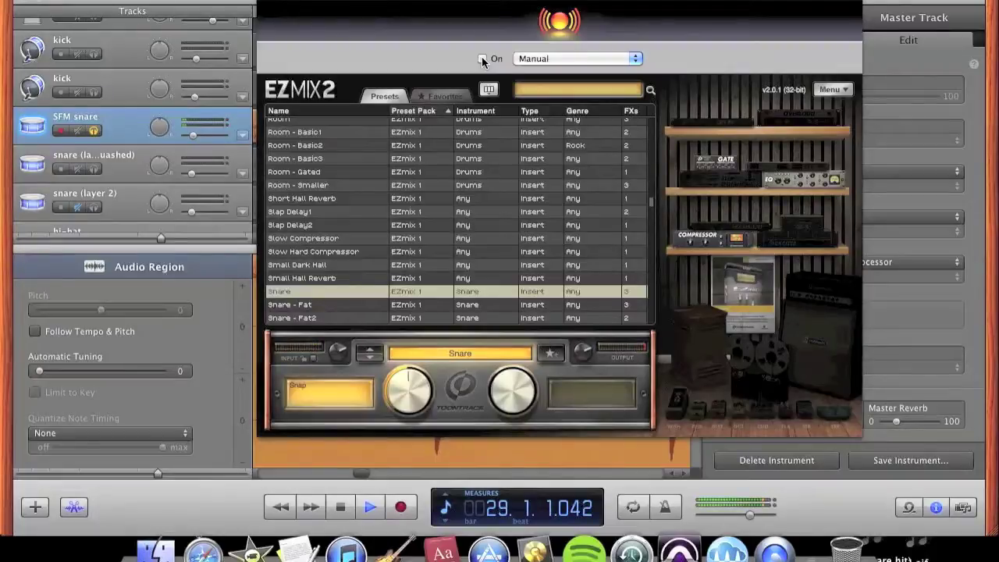
{"action": "key", "text": "space"}
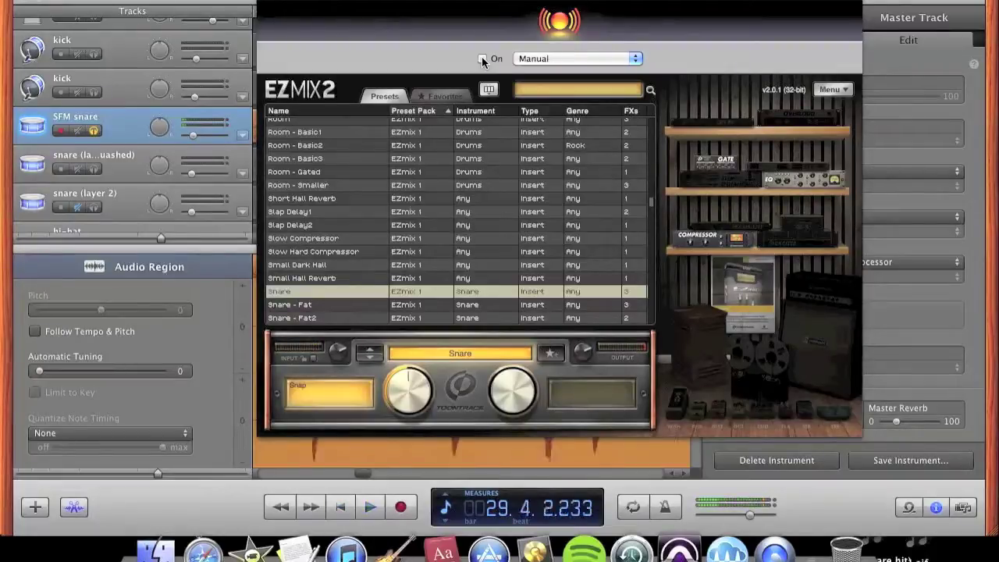
{"action": "left_click", "coordinate": [482, 59]}
{"action": "key", "text": "space"}
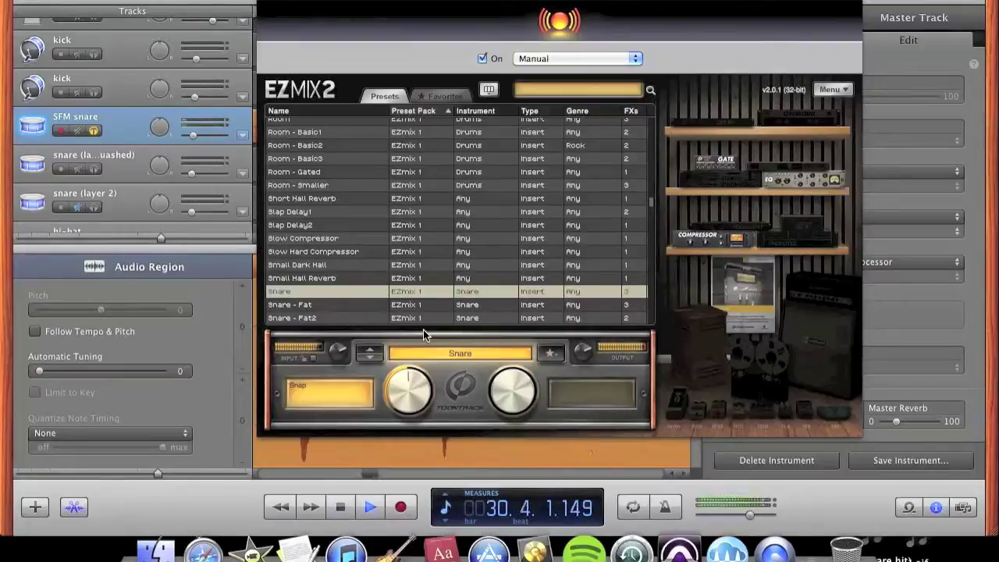
{"action": "key", "text": "space"}
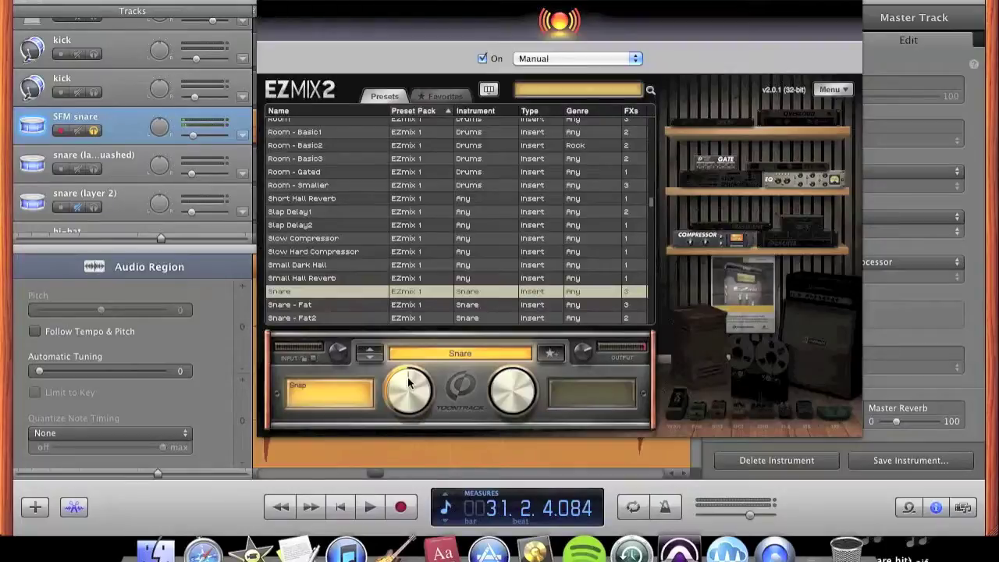
- Adjust the EZmix Snare preset's amount knob while auditioning, then close the EZmix 2 window
{"action": "left_click_drag", "start_coordinate": [407, 377], "coordinate": [413, 275]}
{"action": "left_click", "coordinate": [333, 294]}
{"action": "key", "text": "space"}
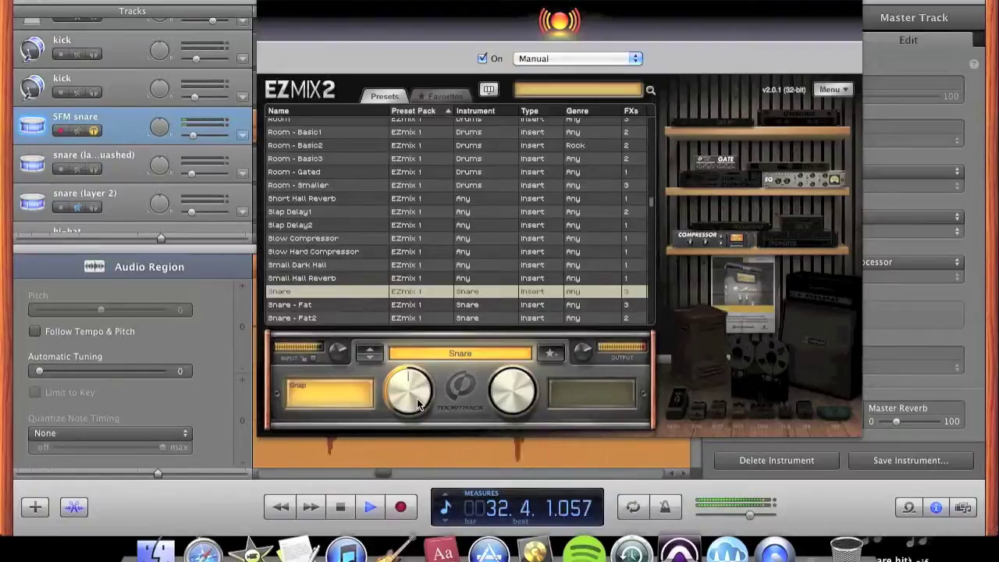
{"action": "mouse_move", "coordinate": [413, 386]}
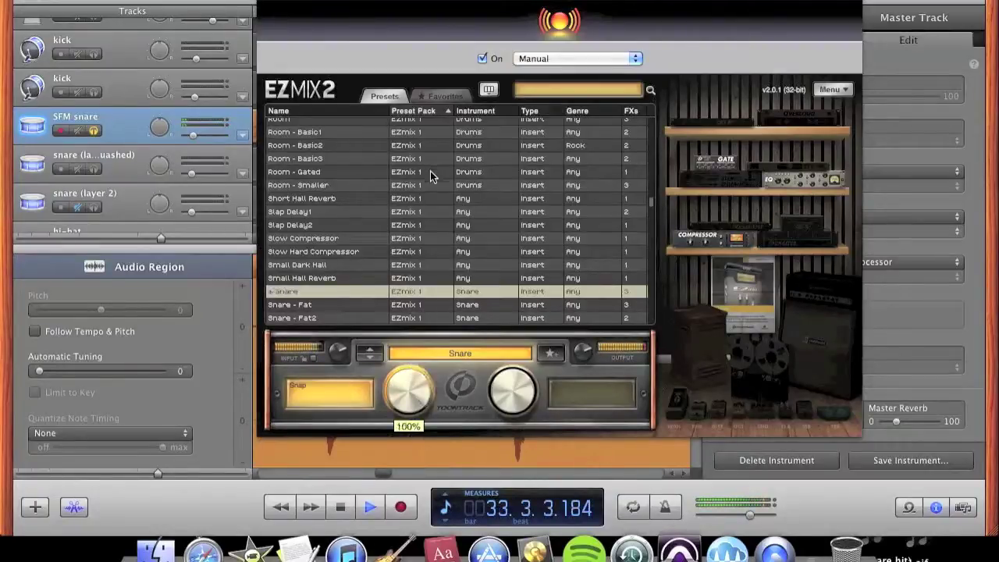
{"action": "left_click_drag", "start_coordinate": [411, 383], "coordinate": [428, 300]}
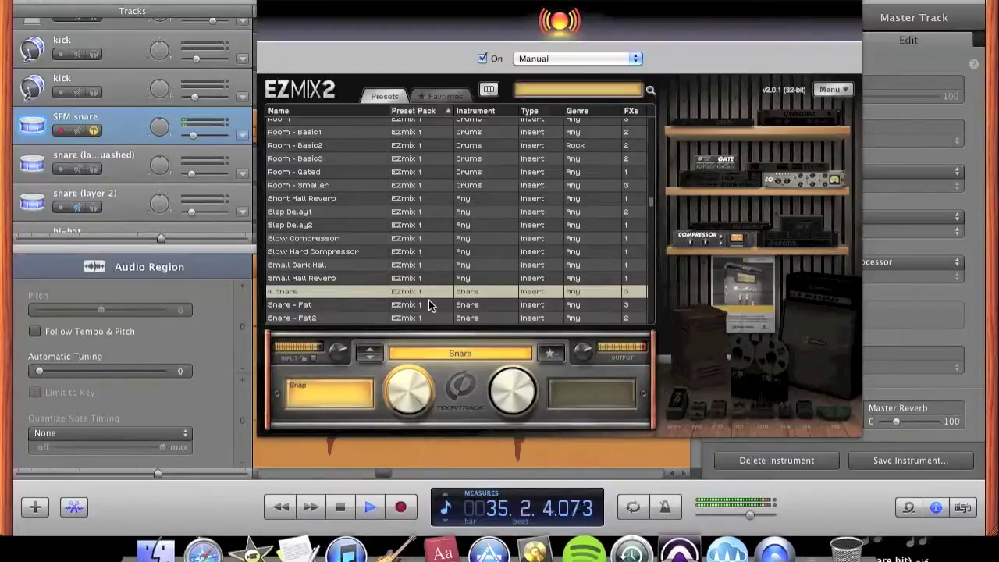
{"action": "key", "text": "space"}
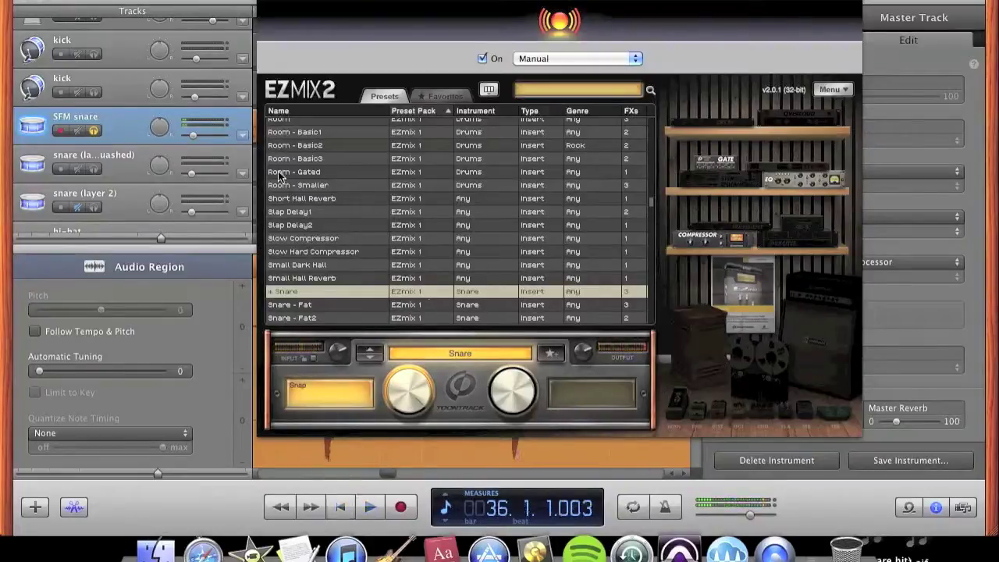
{"action": "left_click", "coordinate": [270, 2]}
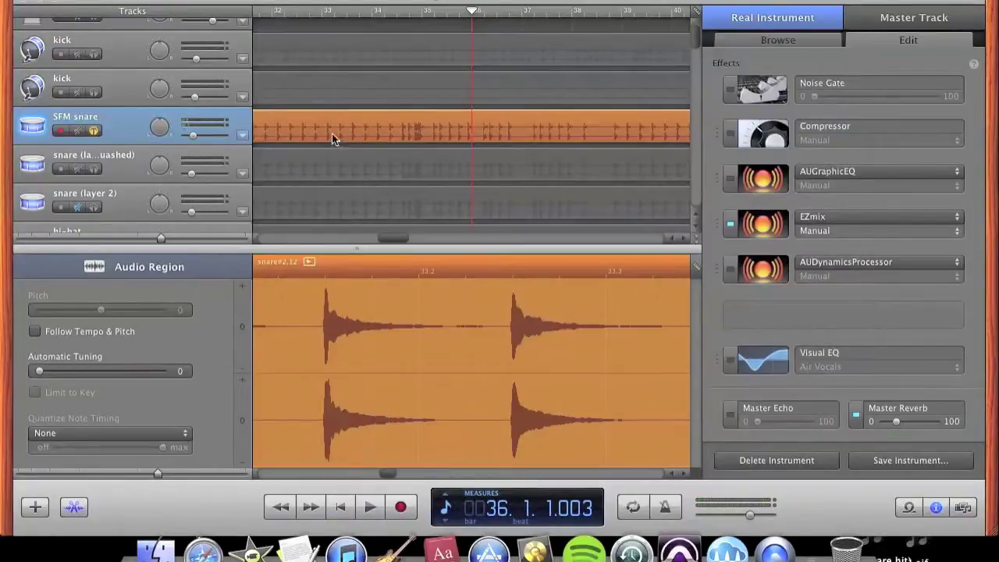
- Unsolo SFM snare, solo the snare layer track below it, and start playback
{"action": "left_click", "coordinate": [95, 130]}
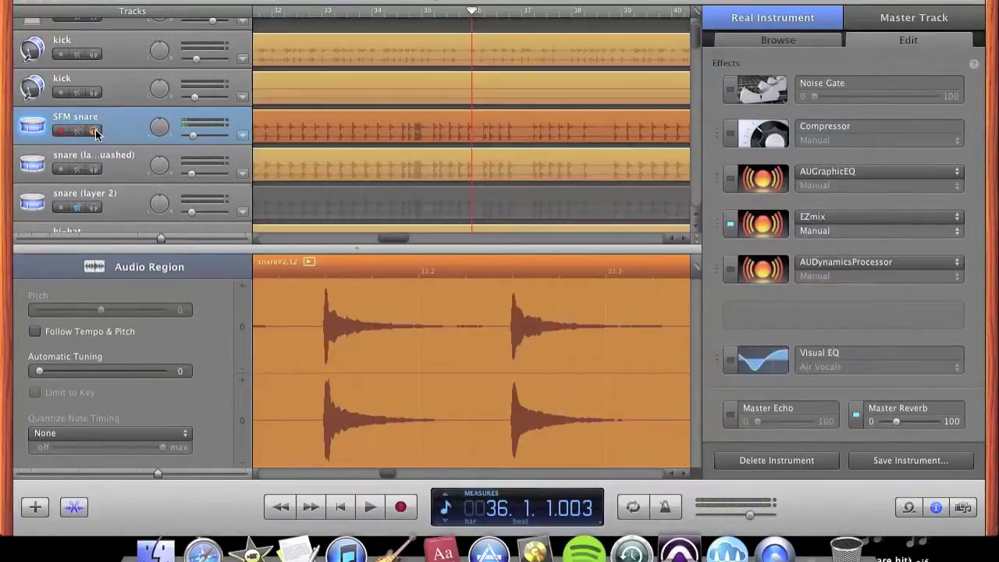
{"action": "left_click", "coordinate": [111, 160]}
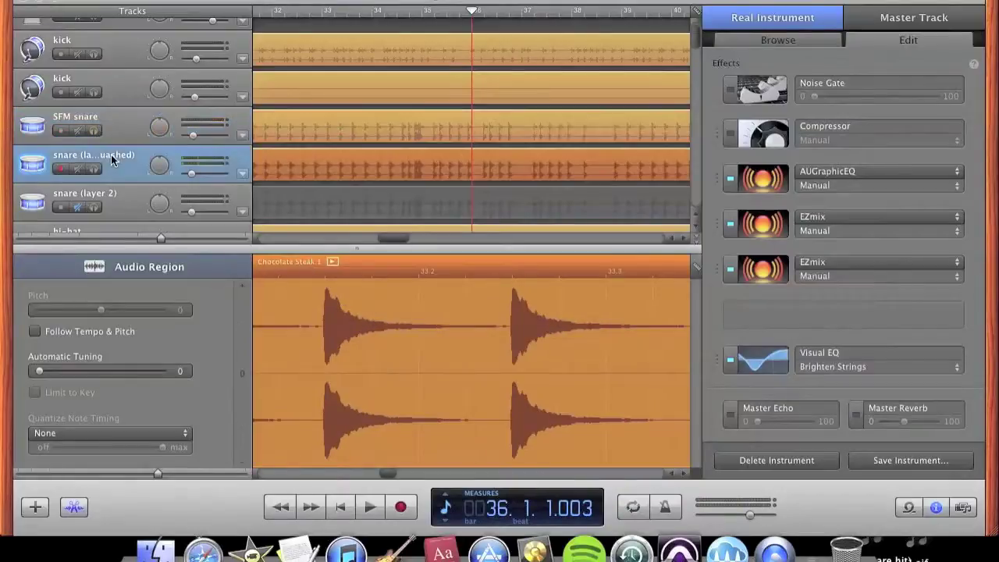
{"action": "left_click", "coordinate": [95, 167]}
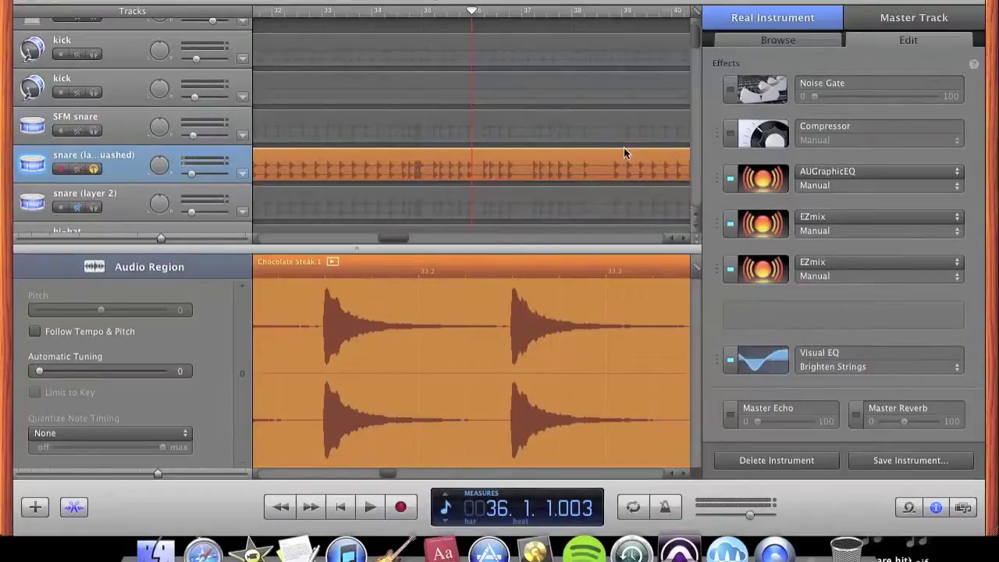
{"action": "key", "text": "space"}
{"action": "key", "text": "s"}
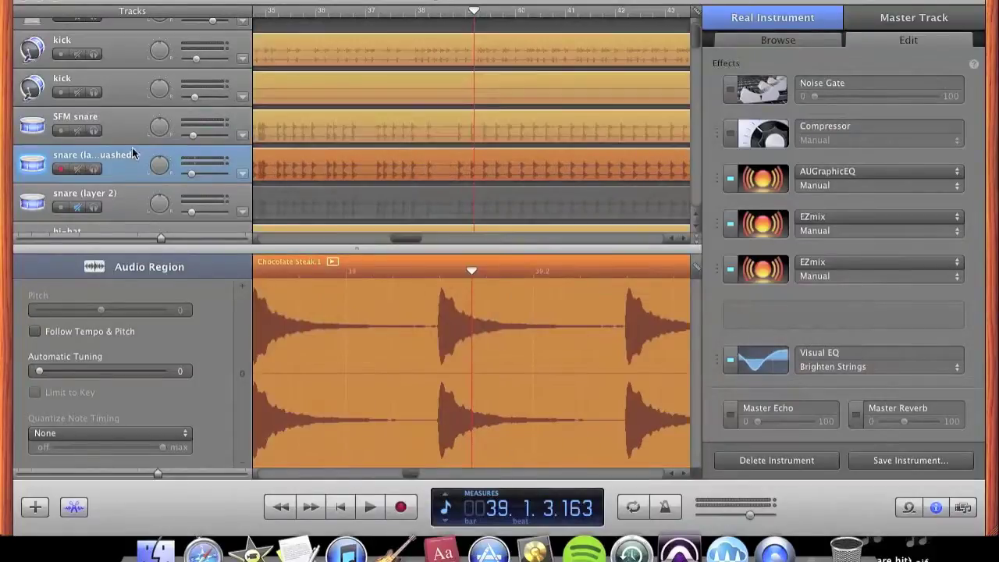
- Re-solo the snare layer and bypass its AUGraphicEQ, both EZmix effects and Visual EQ
{"action": "left_click", "coordinate": [95, 168]}
{"action": "key", "text": "space"}
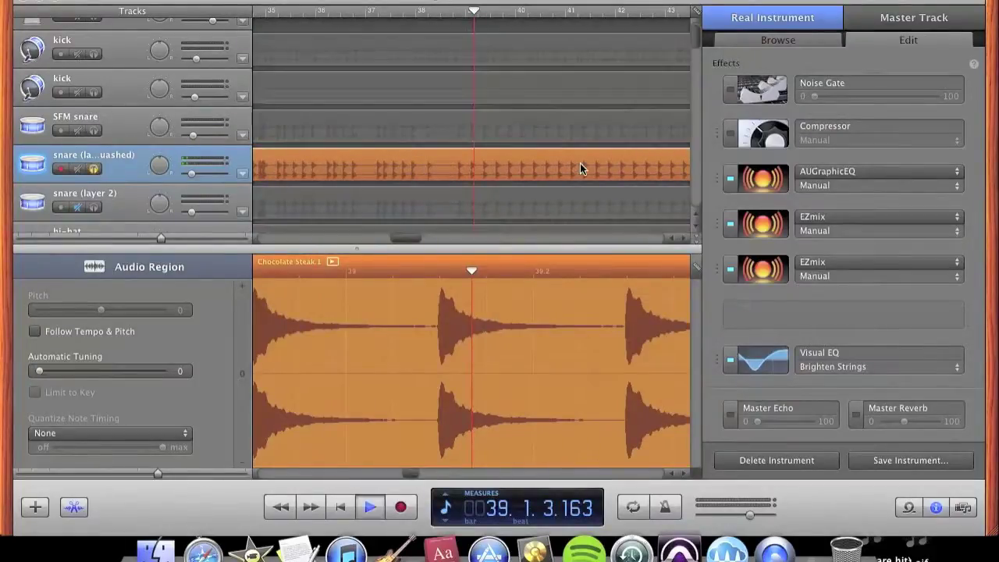
{"action": "key", "text": "space"}
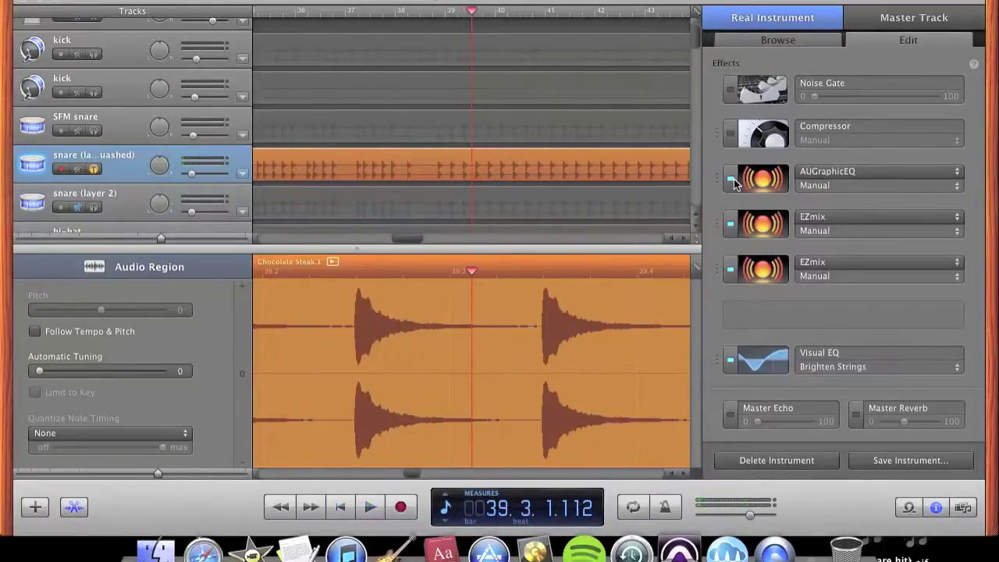
{"action": "left_click", "coordinate": [729, 179]}
{"action": "left_click", "coordinate": [730, 224]}
{"action": "left_click", "coordinate": [729, 270]}
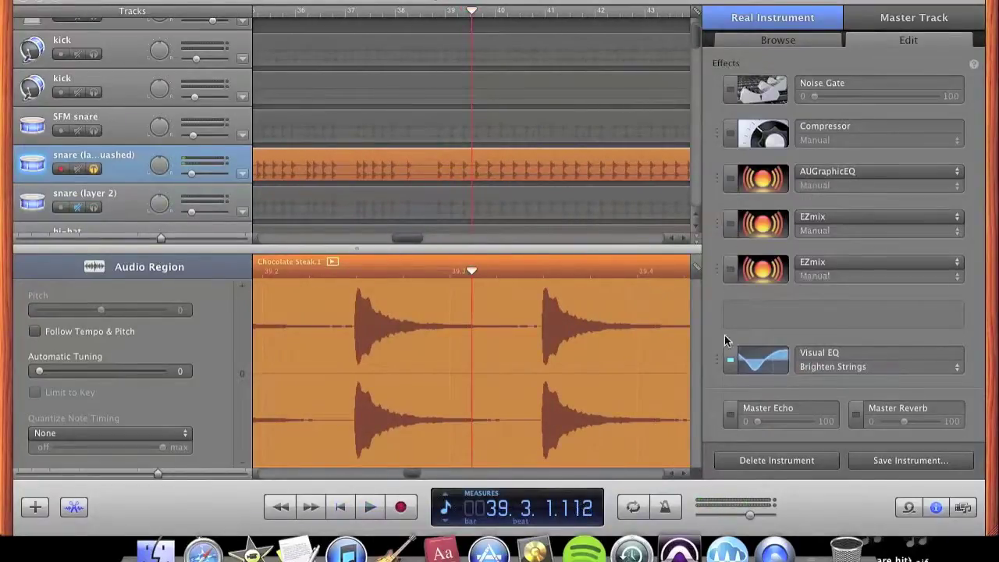
{"action": "left_click", "coordinate": [729, 360]}
- Audition the unprocessed snare layer from bar 36, then open the AUGraphicEQ band settings
{"action": "key", "text": "space"}
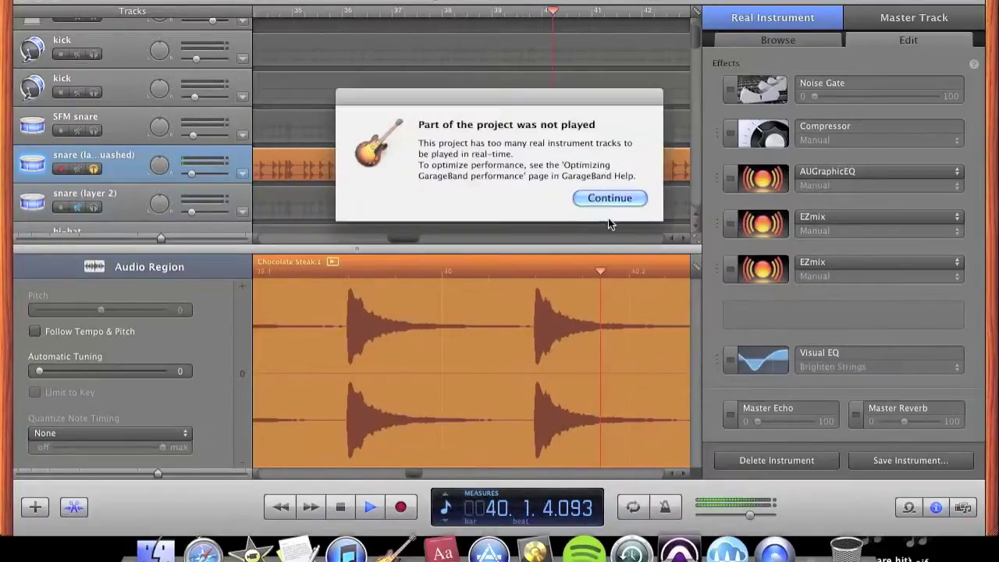
{"action": "left_click", "coordinate": [608, 199]}
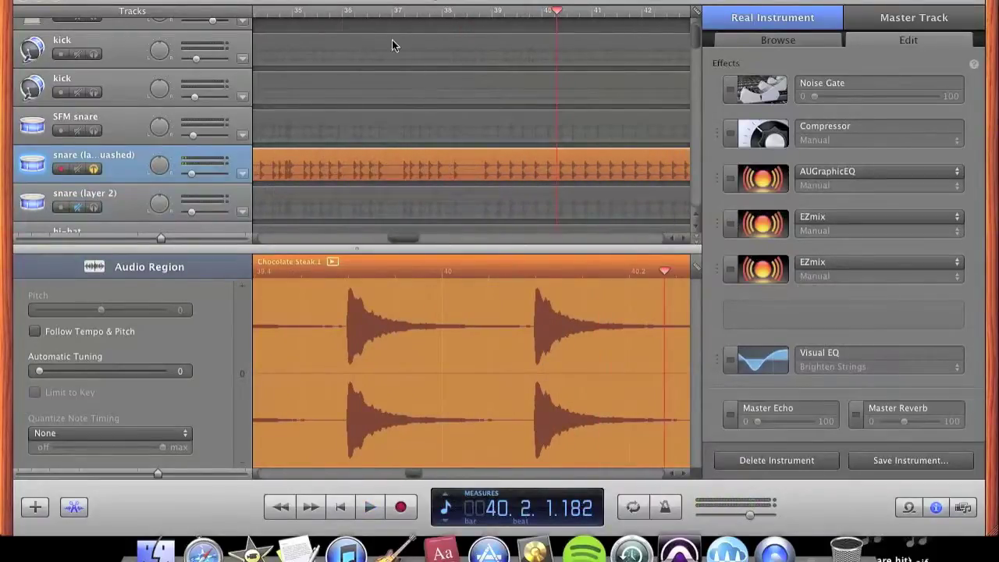
{"action": "left_click", "coordinate": [385, 12]}
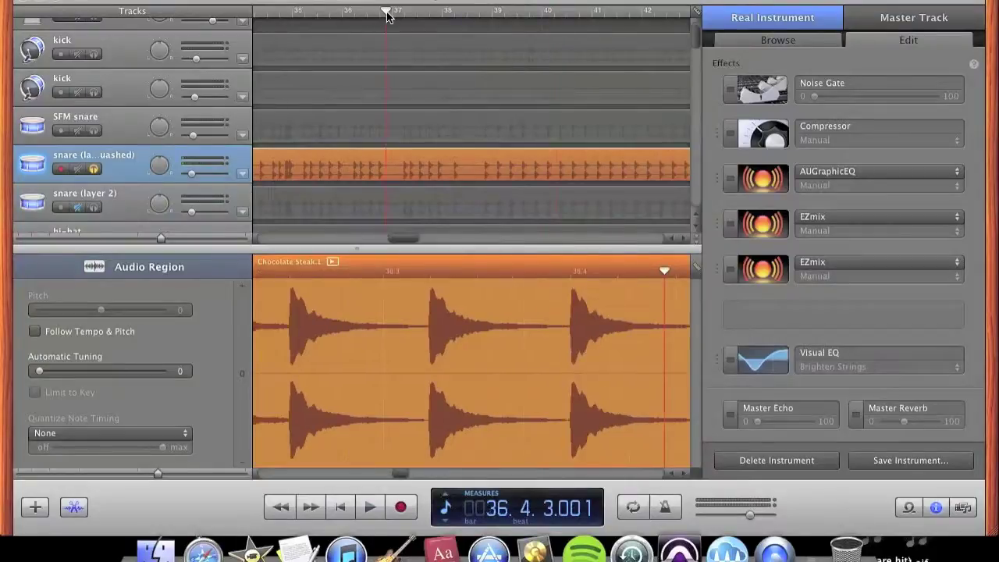
{"action": "key", "text": "space"}
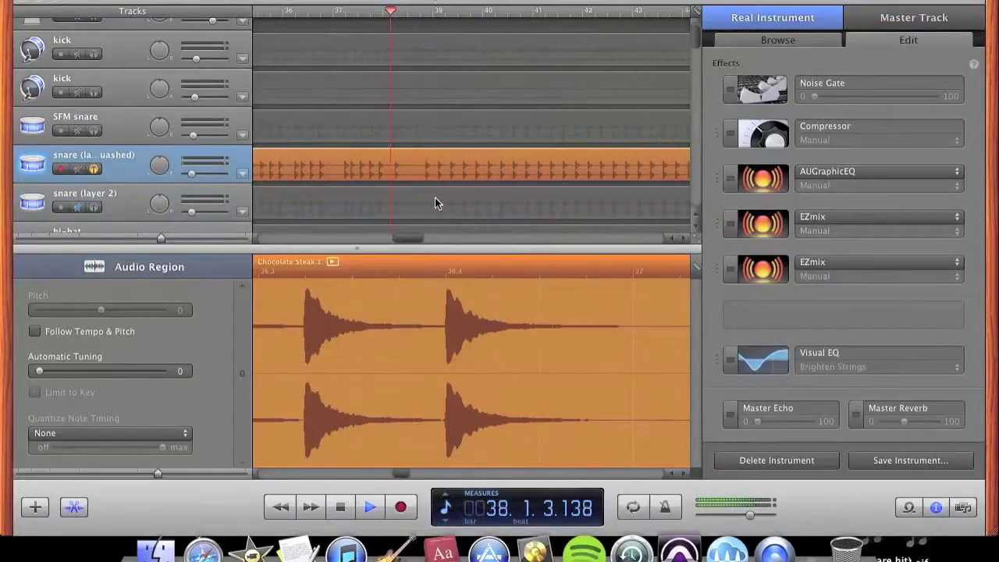
{"action": "key", "text": "space"}
{"action": "scroll", "coordinate": [482, 172], "scroll_direction": "left", "scroll_amount": 2}
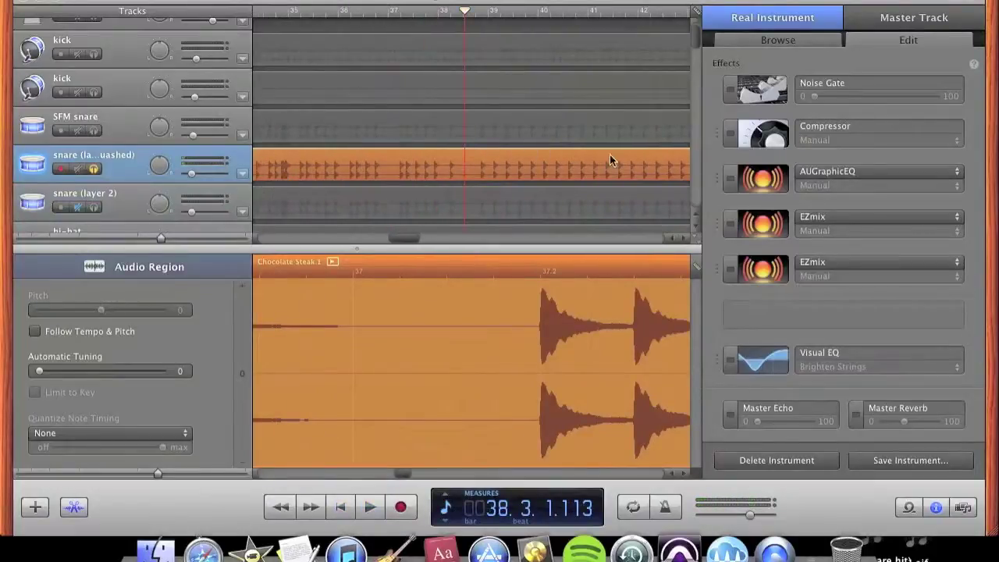
{"action": "left_click", "coordinate": [749, 182]}
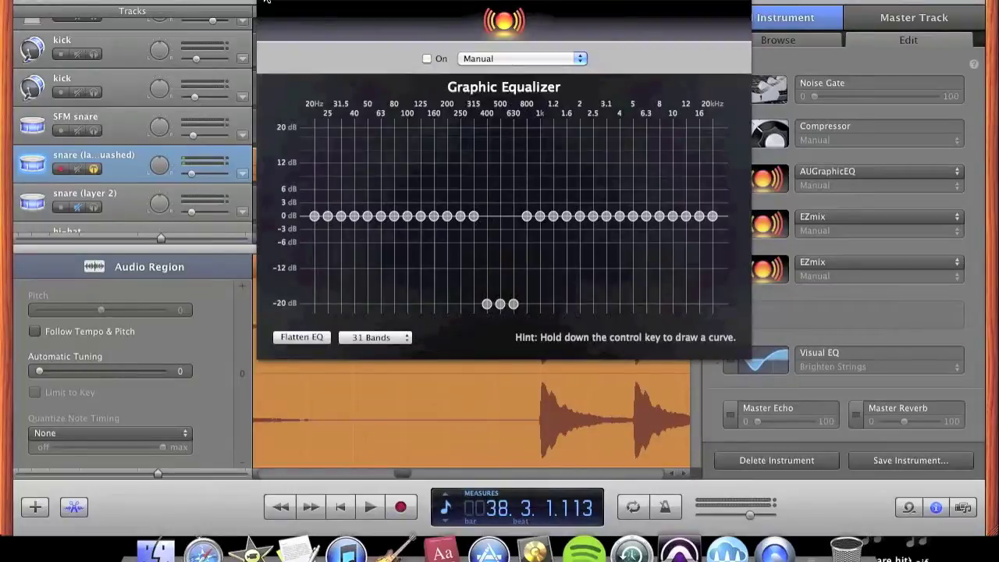
- Re-enable AUGraphicEQ's 400–630 Hz cut on the snare layer, comparing it bypassed and active during playback
{"action": "left_click", "coordinate": [266, 3]}
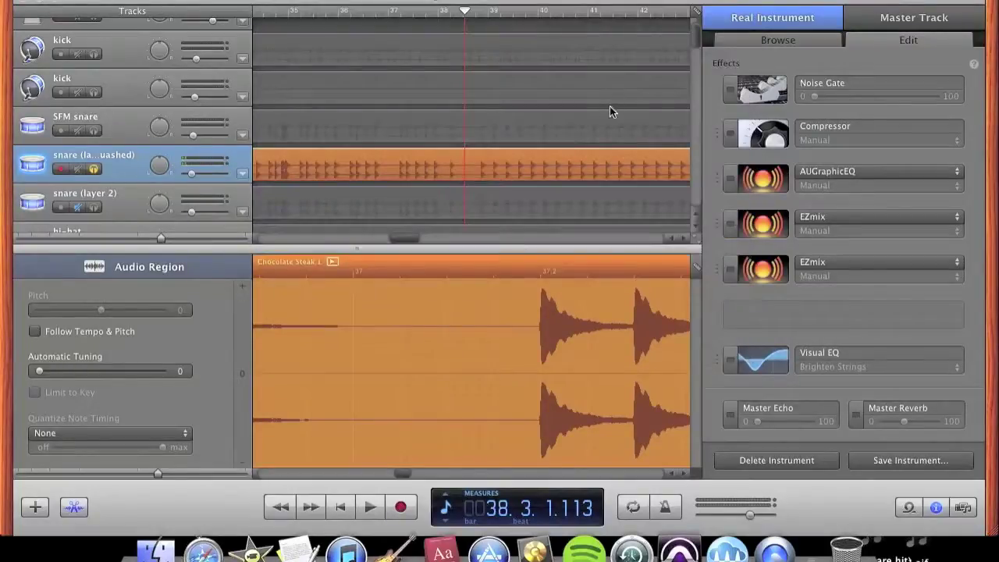
{"action": "left_click", "coordinate": [730, 179]}
{"action": "left_click", "coordinate": [761, 178]}
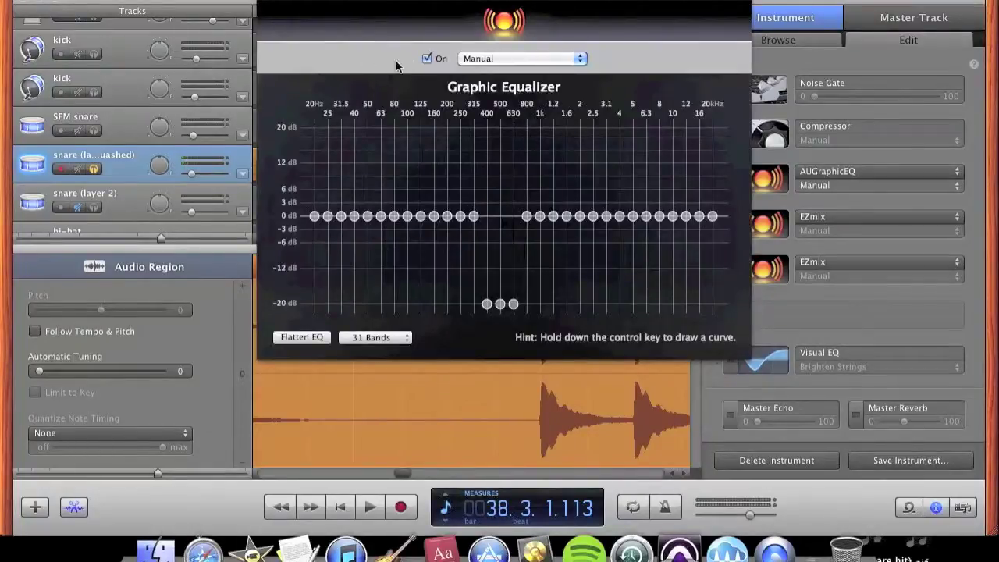
{"action": "left_click", "coordinate": [427, 59]}
{"action": "key", "text": "space"}
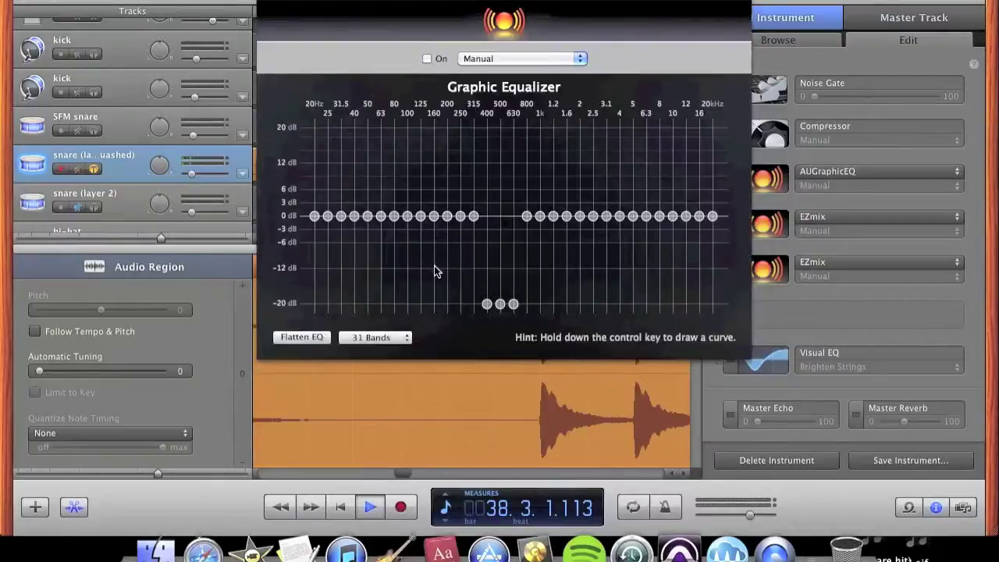
{"action": "left_click", "coordinate": [426, 58]}
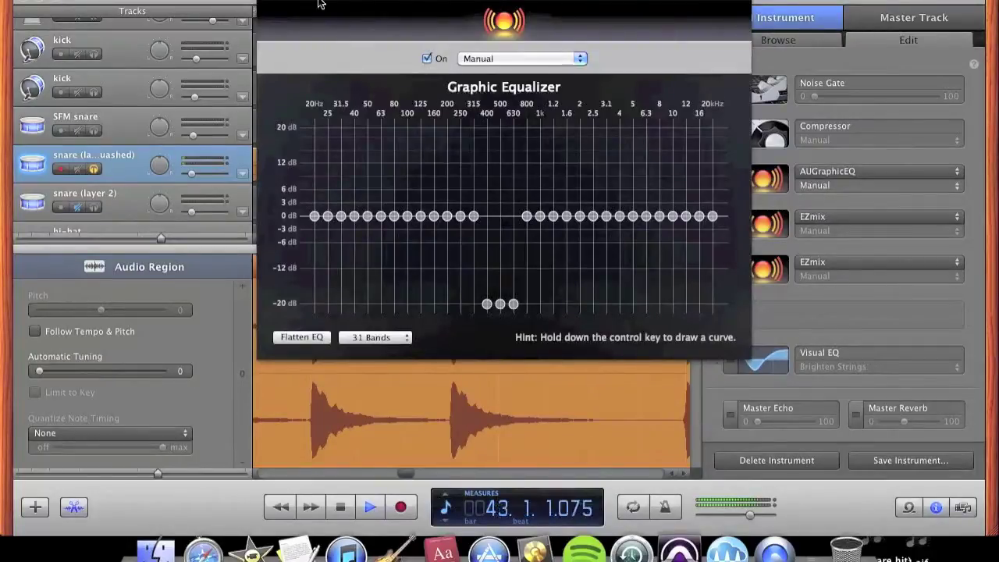
{"action": "key", "text": "space"}
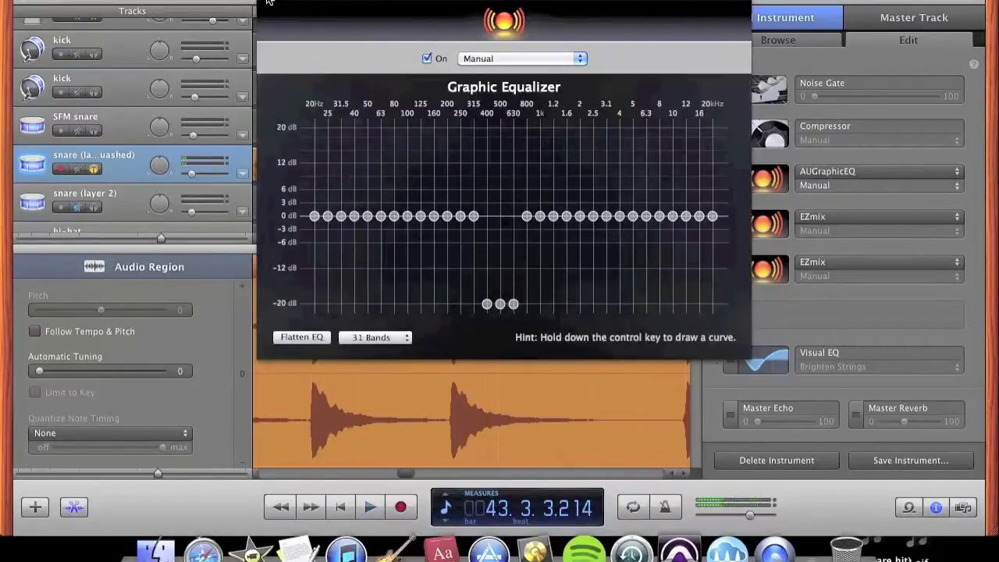
- Close the EQ, reselect the snare layer, switch on both EZmix slots and view the first one's Snare preset
{"action": "left_click", "coordinate": [267, 3]}
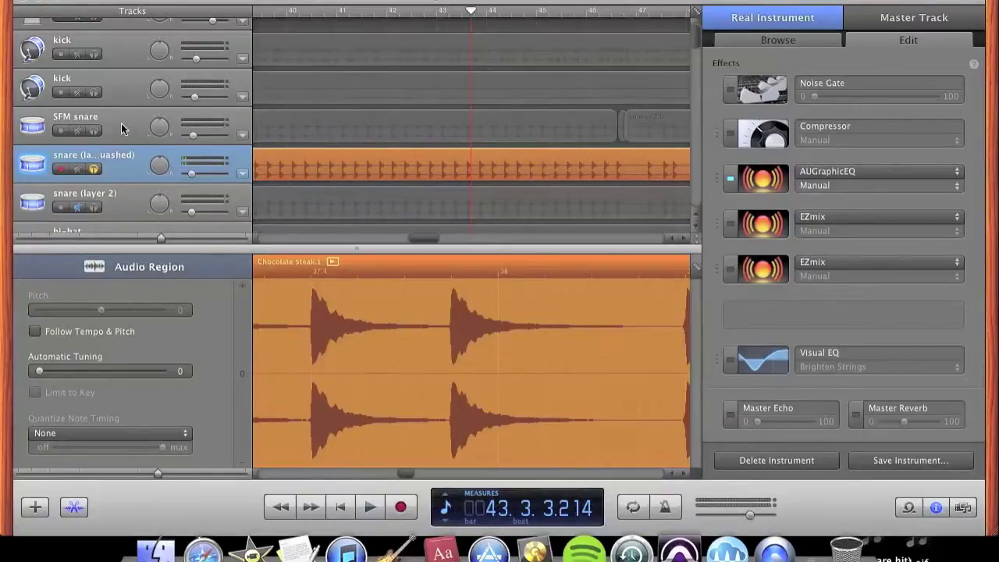
{"action": "left_click", "coordinate": [417, 139]}
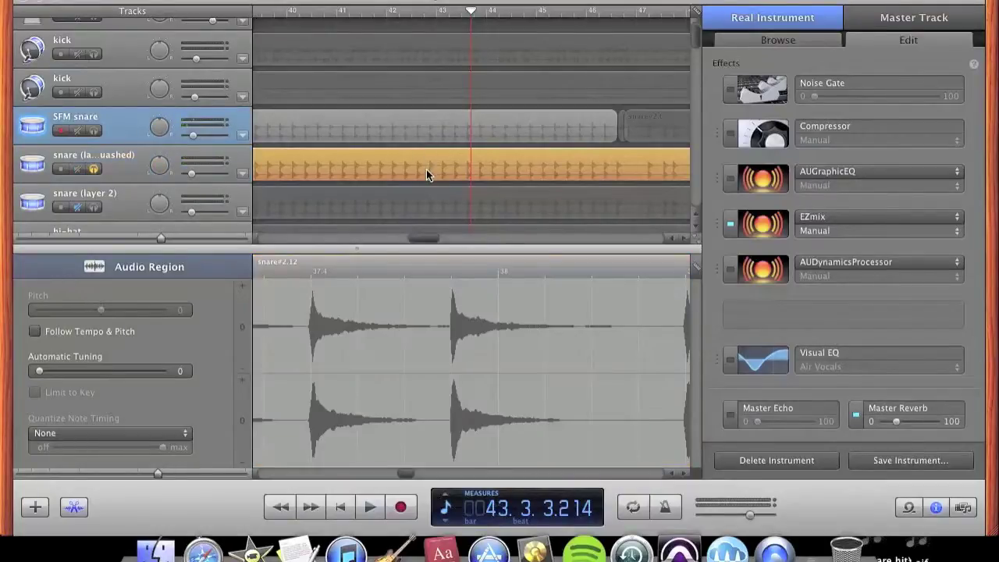
{"action": "left_click", "coordinate": [426, 172]}
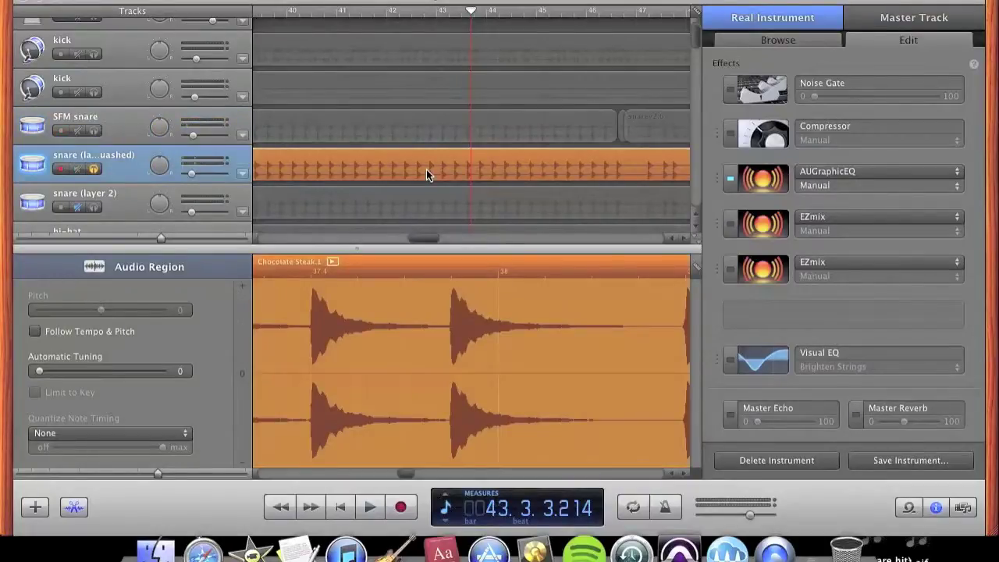
{"action": "left_click", "coordinate": [730, 224]}
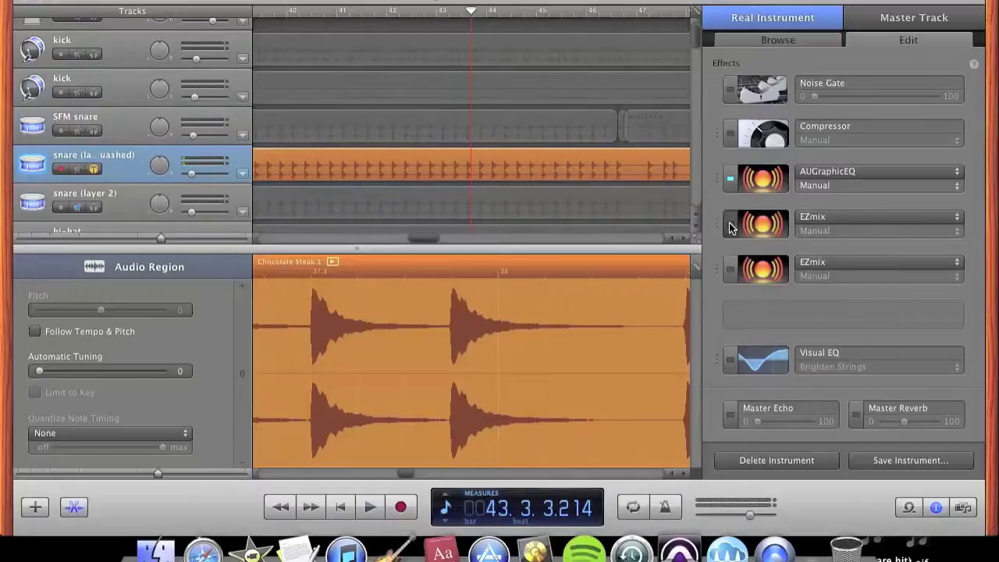
{"action": "left_click", "coordinate": [730, 270]}
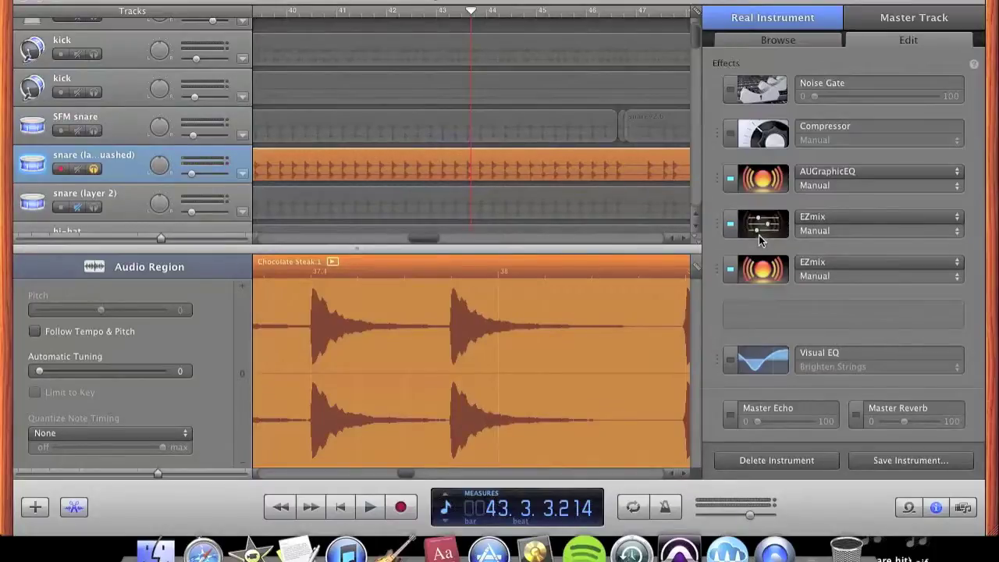
{"action": "left_click", "coordinate": [763, 232]}
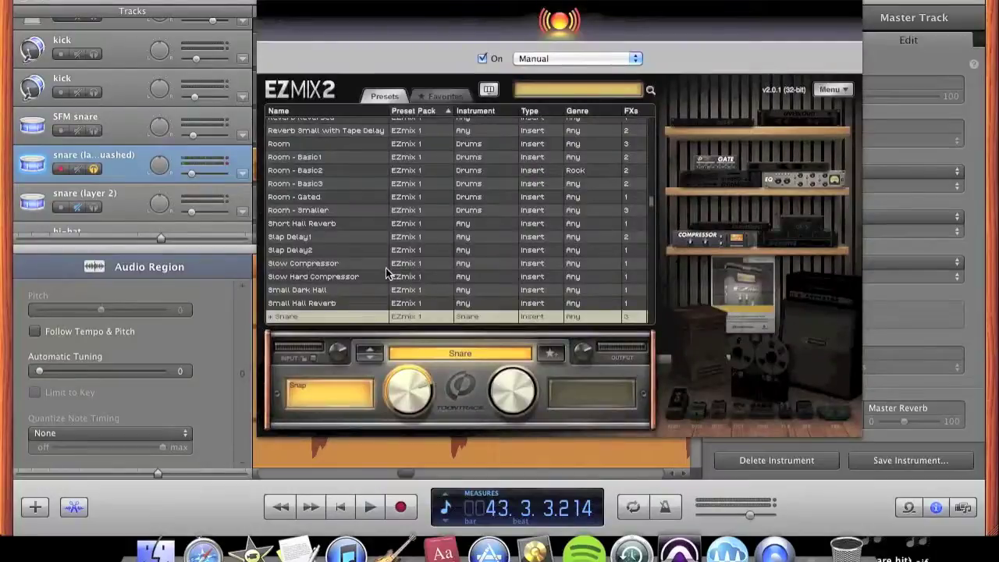
- Confirm the first EZmix uses the Snare preset and the second uses Tape Simulator, closing each window
{"action": "scroll", "coordinate": [386, 267], "scroll_direction": "down", "scroll_amount": 3}
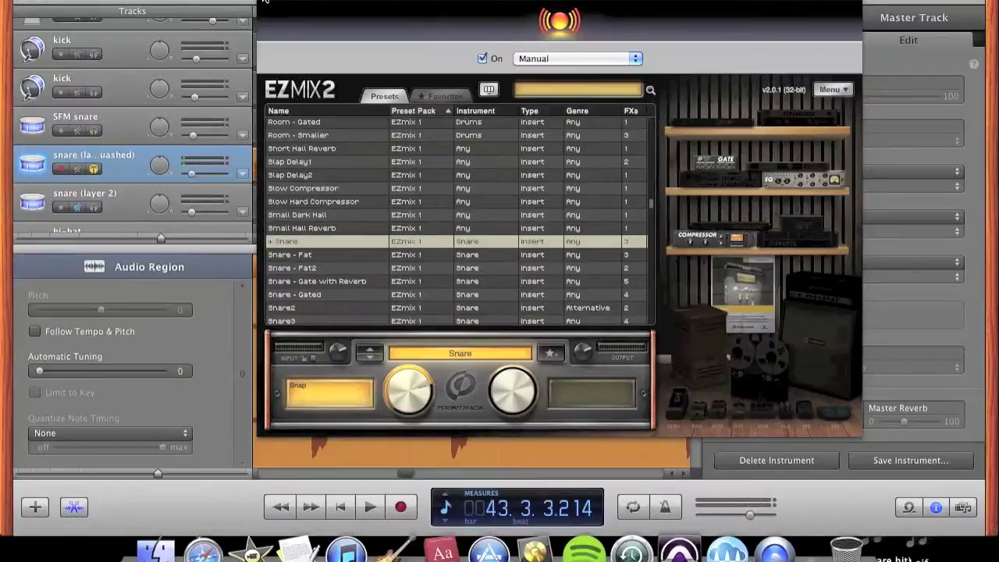
{"action": "left_click", "coordinate": [265, 2]}
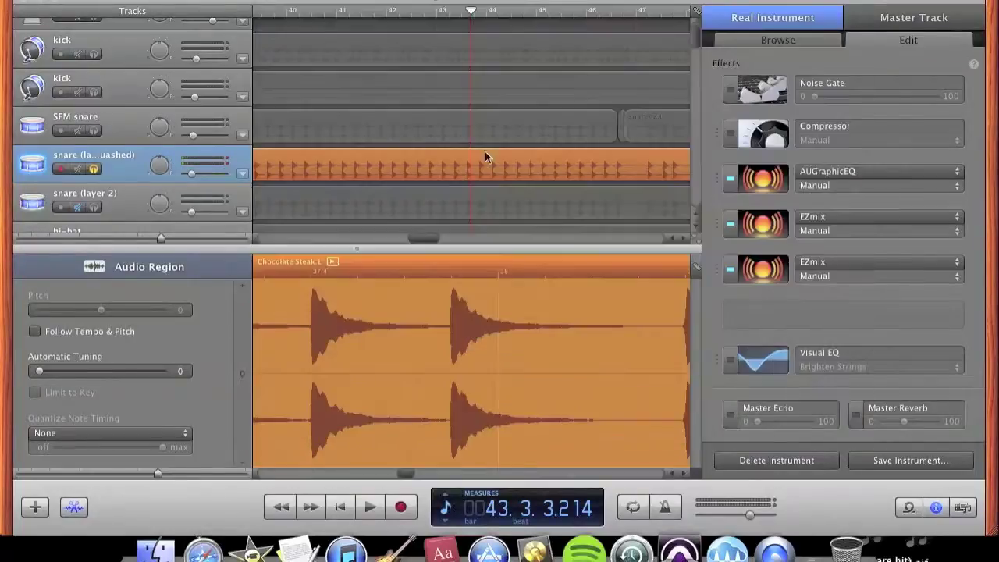
{"action": "left_click", "coordinate": [771, 269]}
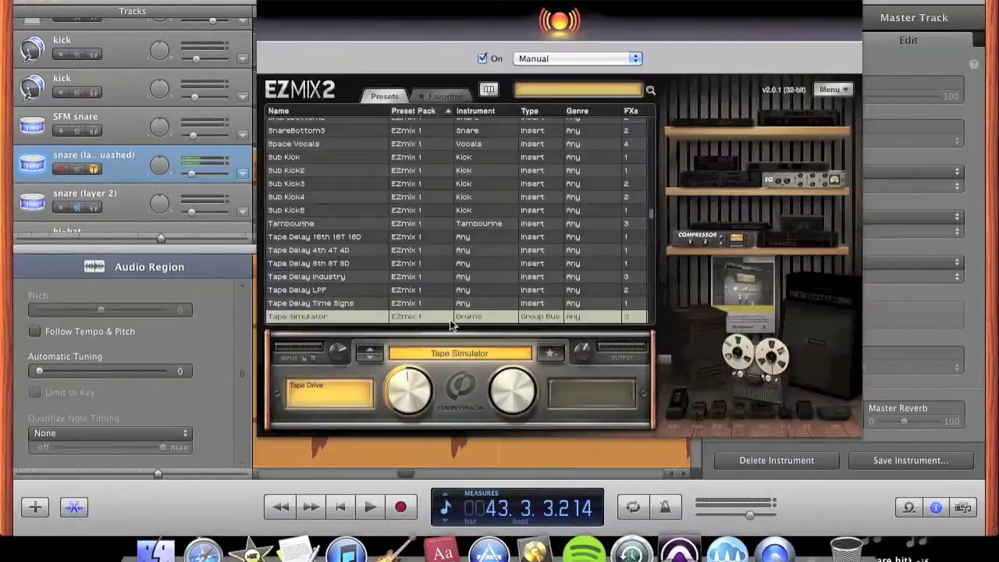
{"action": "scroll", "coordinate": [379, 294], "scroll_direction": "down", "scroll_amount": 1}
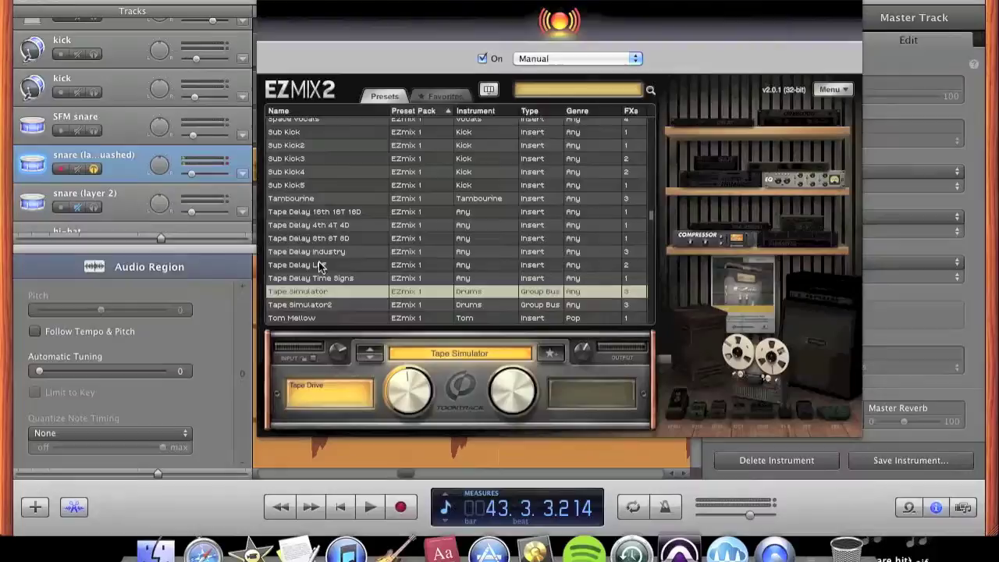
{"action": "left_click", "coordinate": [272, 7]}
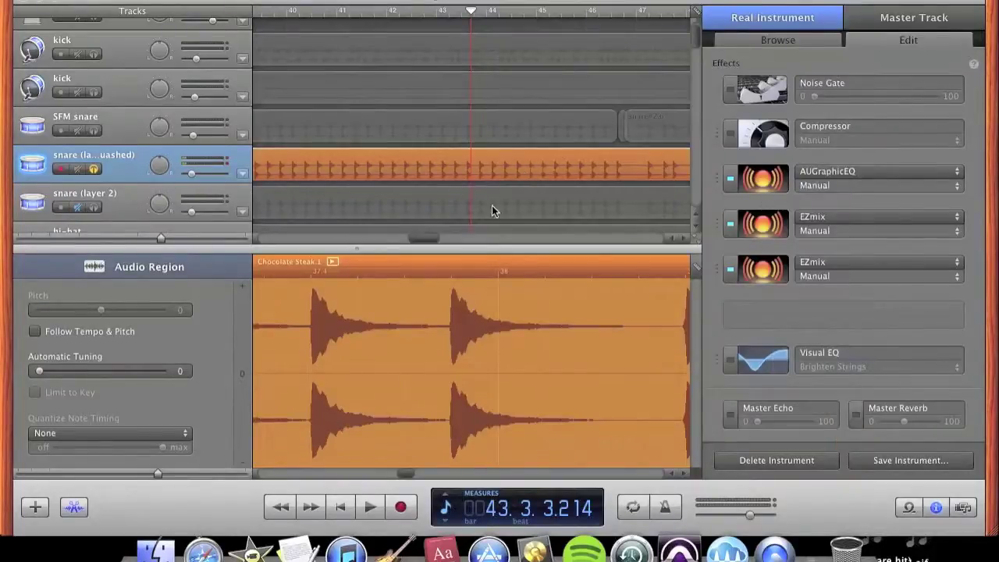
- Close the Graphic Equalizer and solo SFM snare during playback so both snares sound together
{"action": "left_click", "coordinate": [771, 183]}
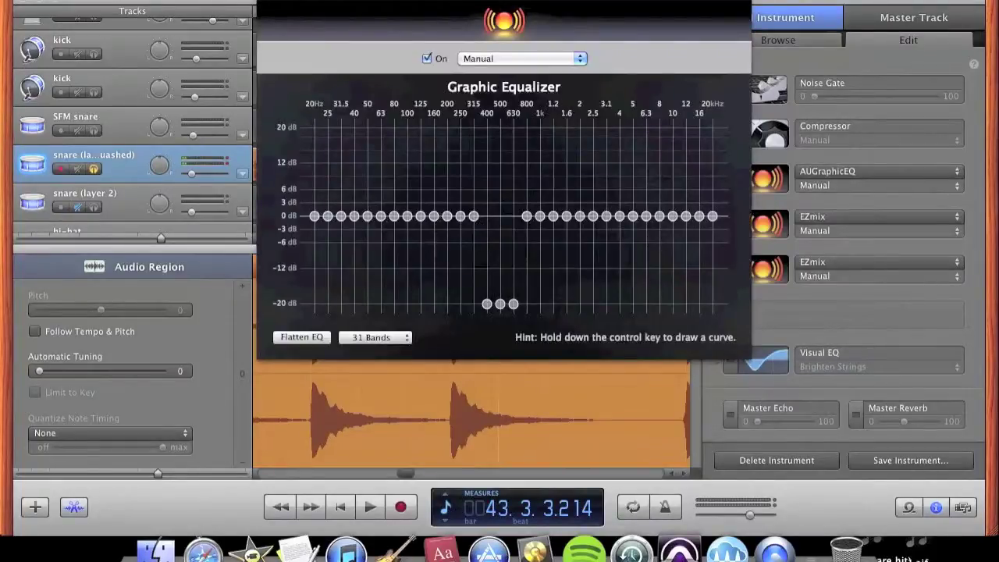
{"action": "left_click", "coordinate": [270, 2]}
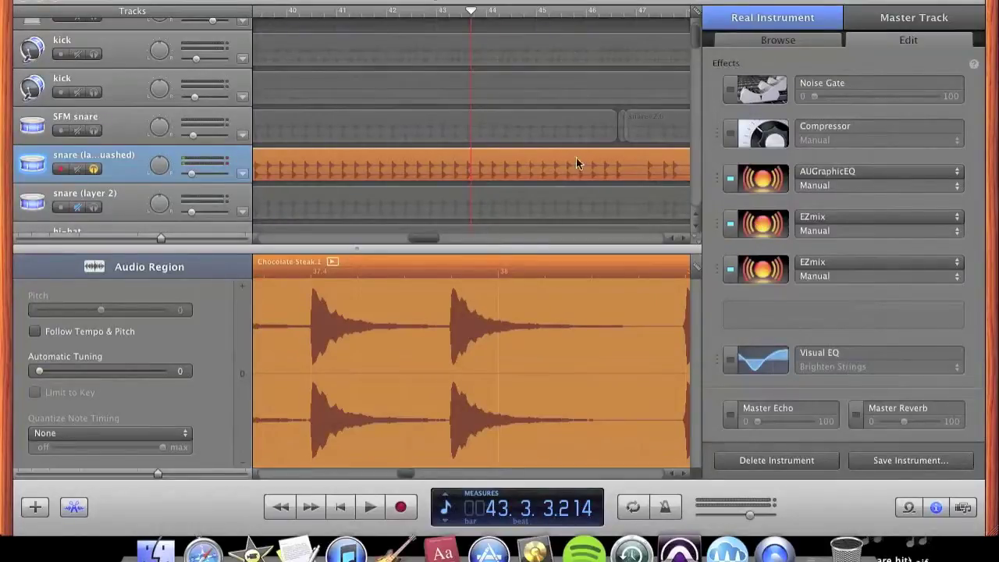
{"action": "key", "text": "space"}
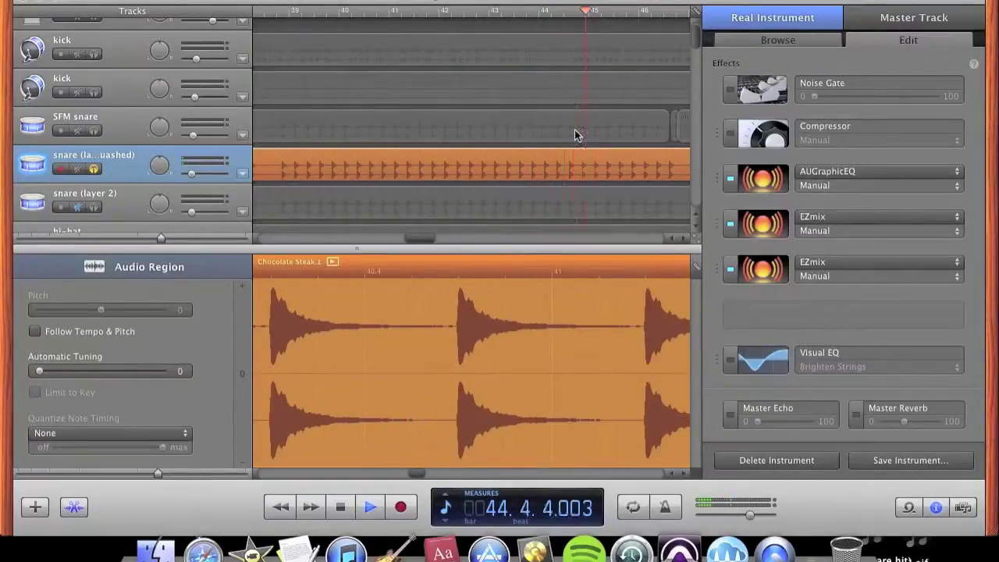
{"action": "left_click", "coordinate": [94, 131]}
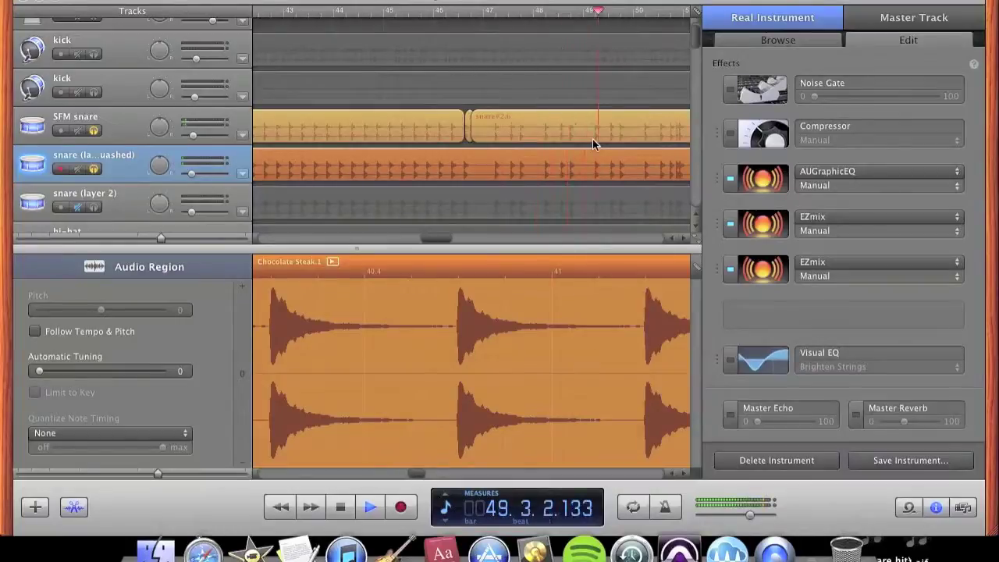
{"action": "key", "text": "space"}
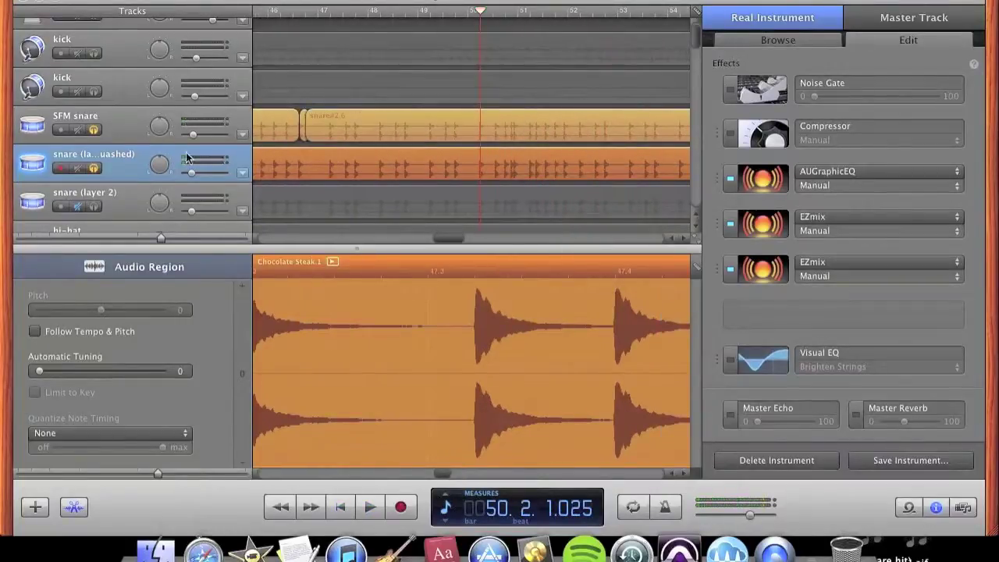
- Solo the first kick track and play, unsoloing the layered snare to compare
{"action": "scroll", "coordinate": [133, 82], "scroll_direction": "up", "scroll_amount": 2}
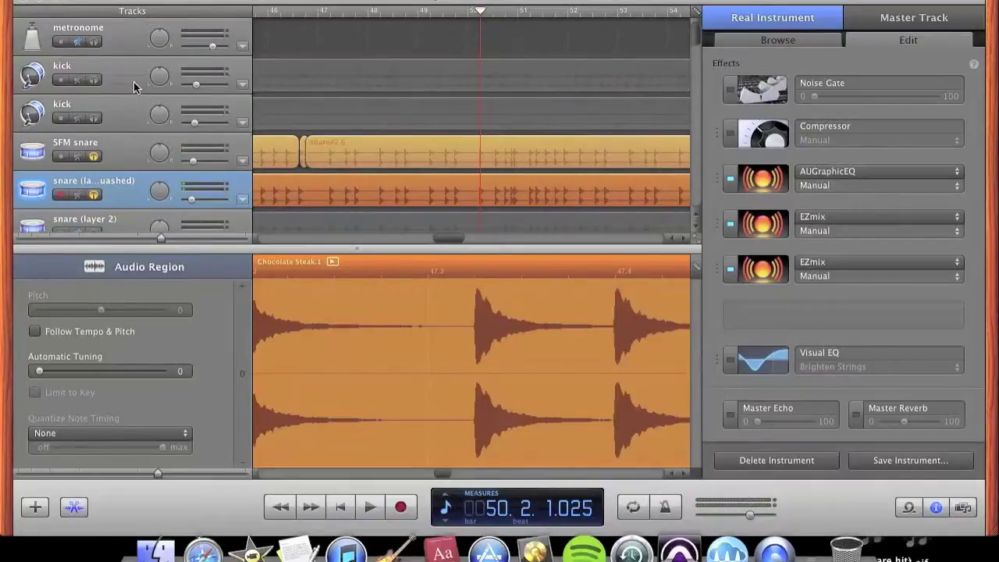
{"action": "left_click", "coordinate": [95, 79]}
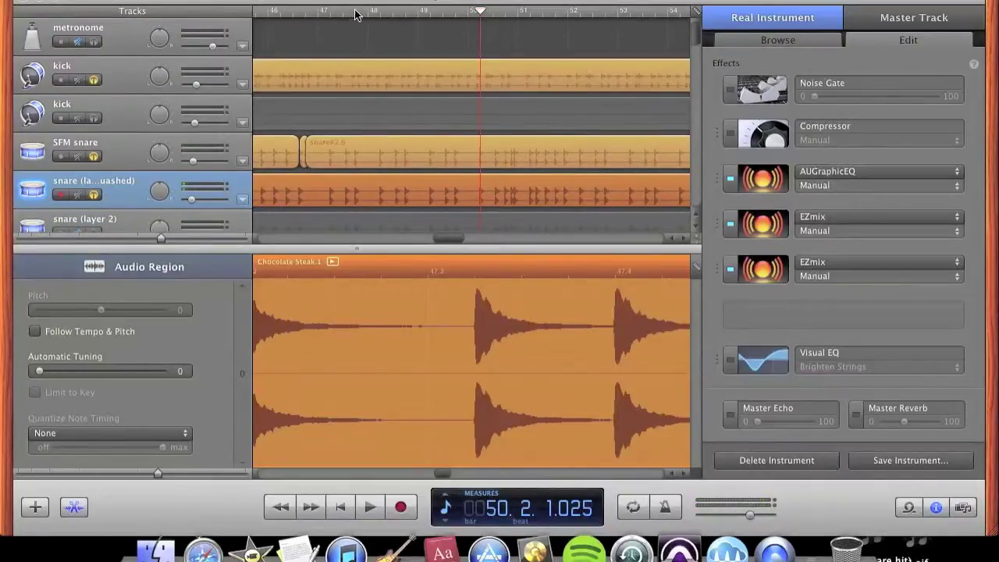
{"action": "key", "text": "space"}
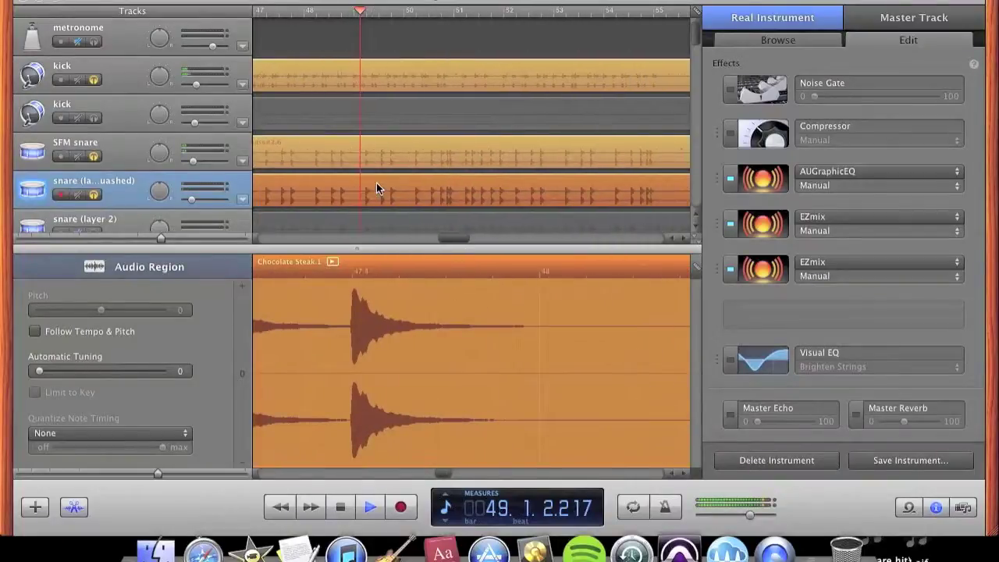
{"action": "scroll", "coordinate": [376, 187], "scroll_direction": "left", "scroll_amount": 3}
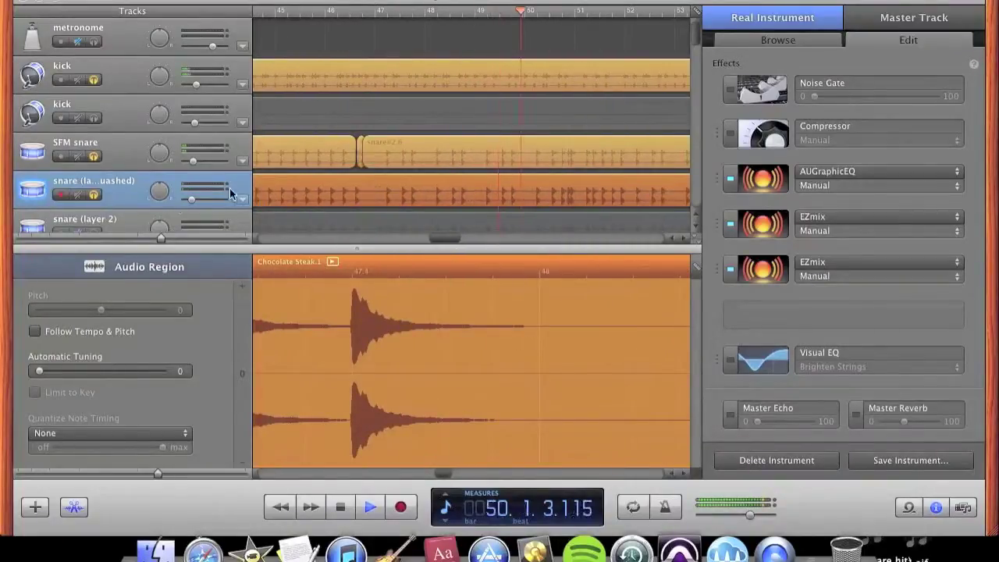
{"action": "left_click", "coordinate": [94, 195]}
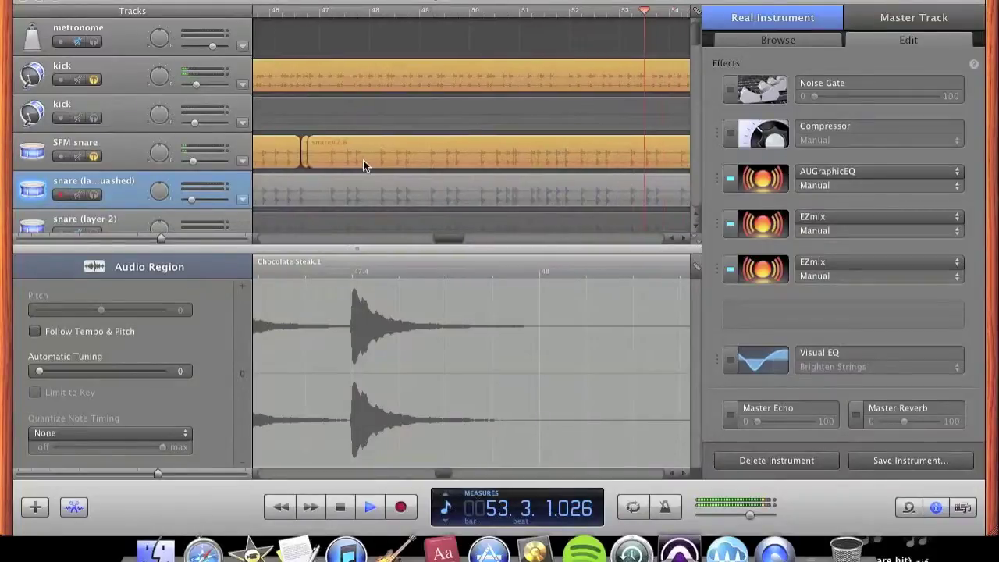
{"action": "key", "text": "space"}
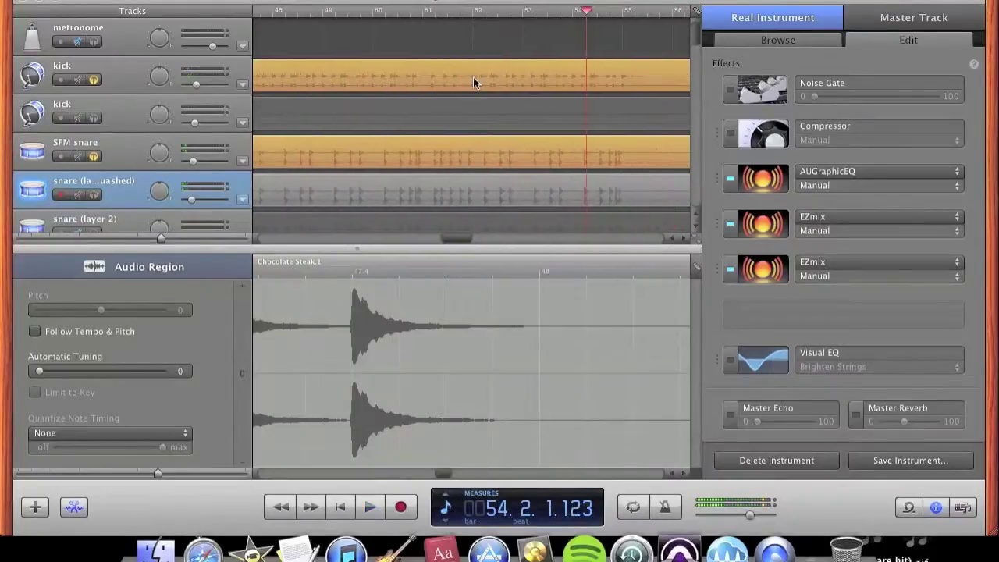
- Select the kick region to view its waveform and re-solo the layered snare
{"action": "left_click", "coordinate": [473, 75]}
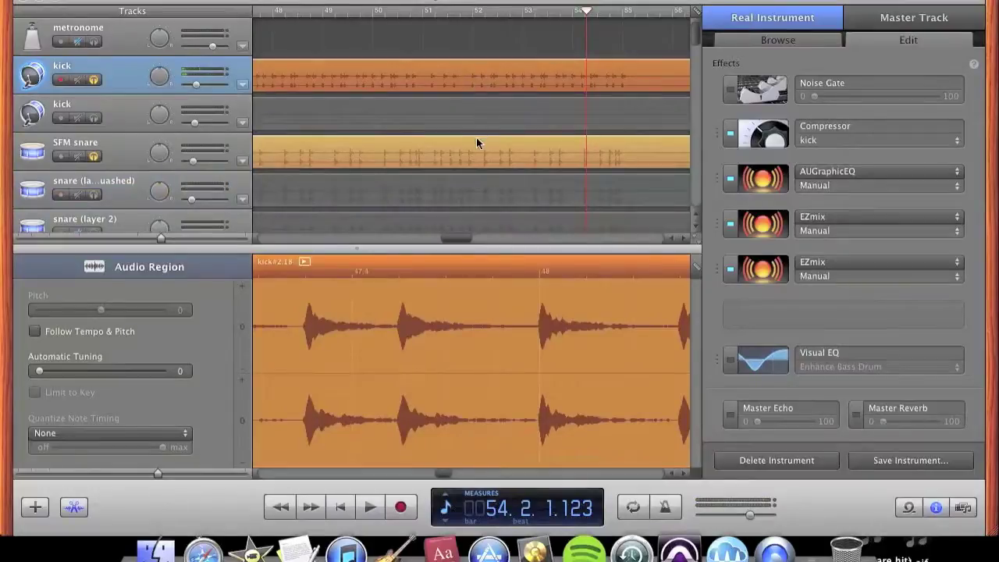
{"action": "scroll", "coordinate": [476, 138], "scroll_direction": "right", "scroll_amount": 5}
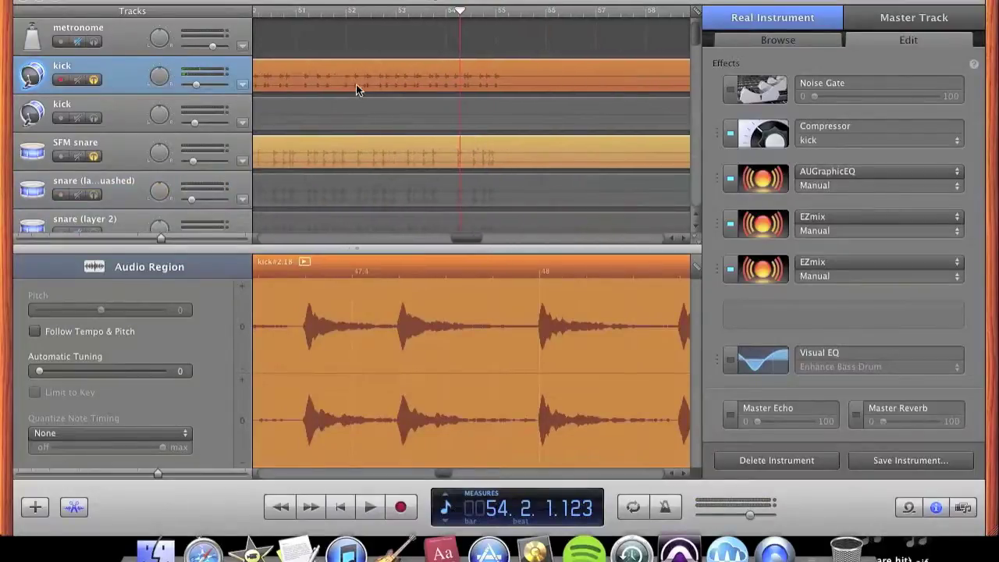
{"action": "scroll", "coordinate": [385, 64], "scroll_direction": "left", "scroll_amount": 2}
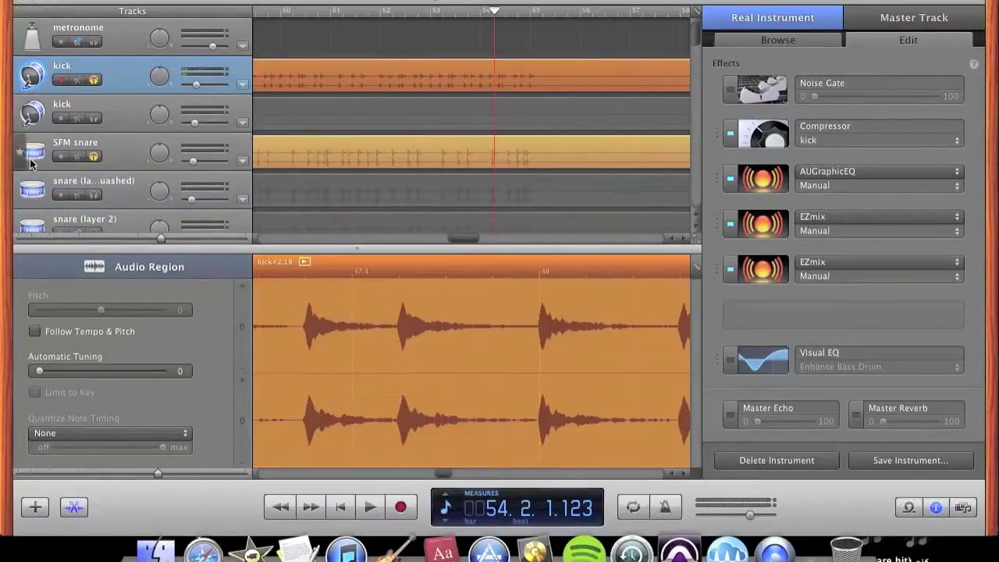
{"action": "left_click", "coordinate": [94, 196]}
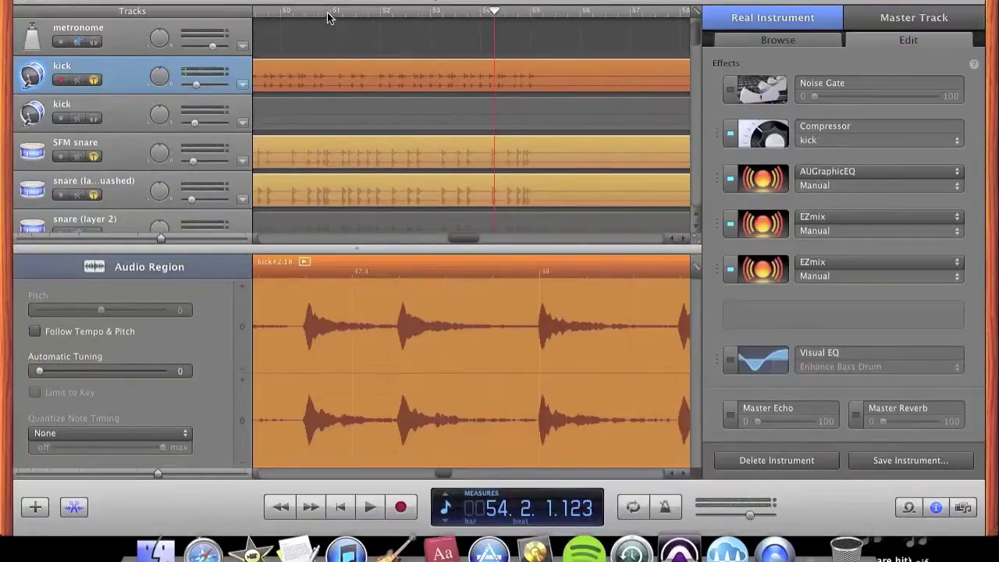
- Audition the layered snare with the soloed kick and snare tracks on the layered snare track
{"action": "left_click", "coordinate": [351, 186]}
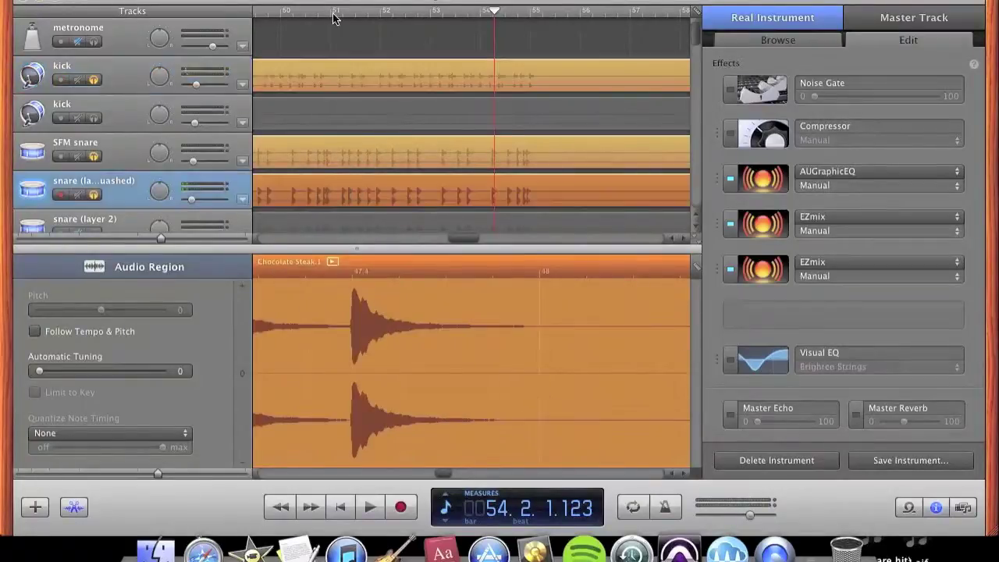
{"action": "key", "text": "space"}
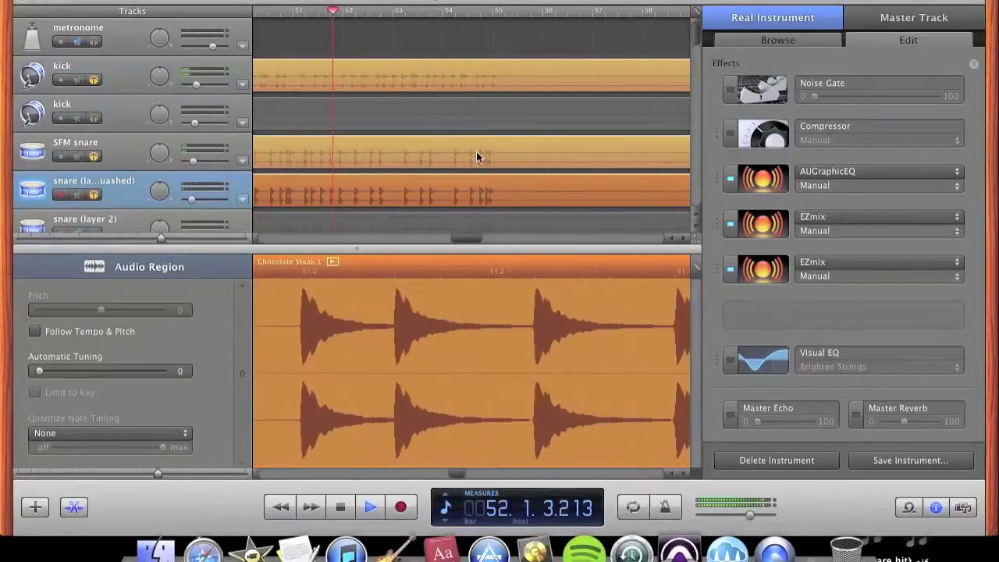
{"action": "key", "text": "space"}
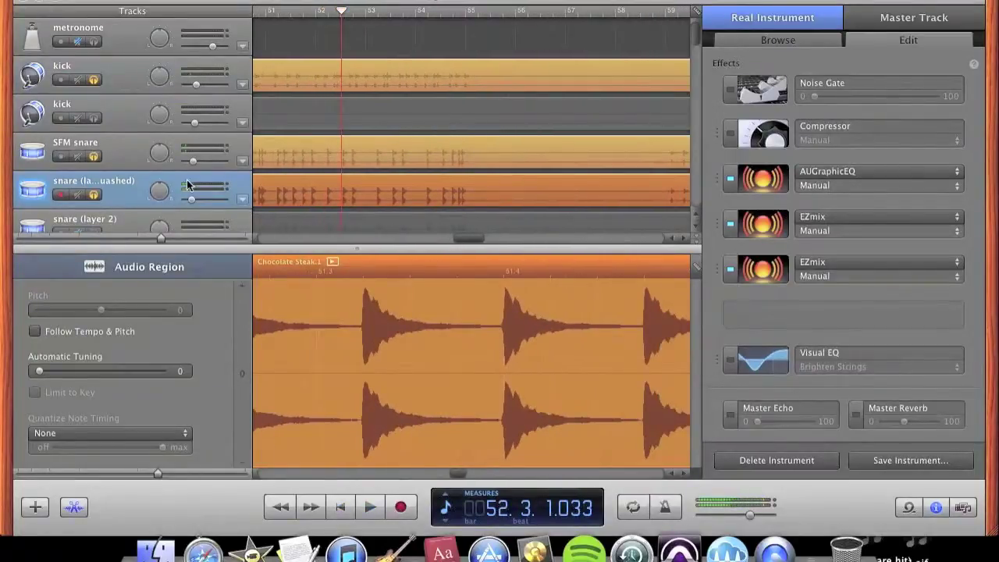
- Unsolo the layered snare, SFM snare and kick tracks so the hi-hat plays again
{"action": "left_click", "coordinate": [93, 194]}
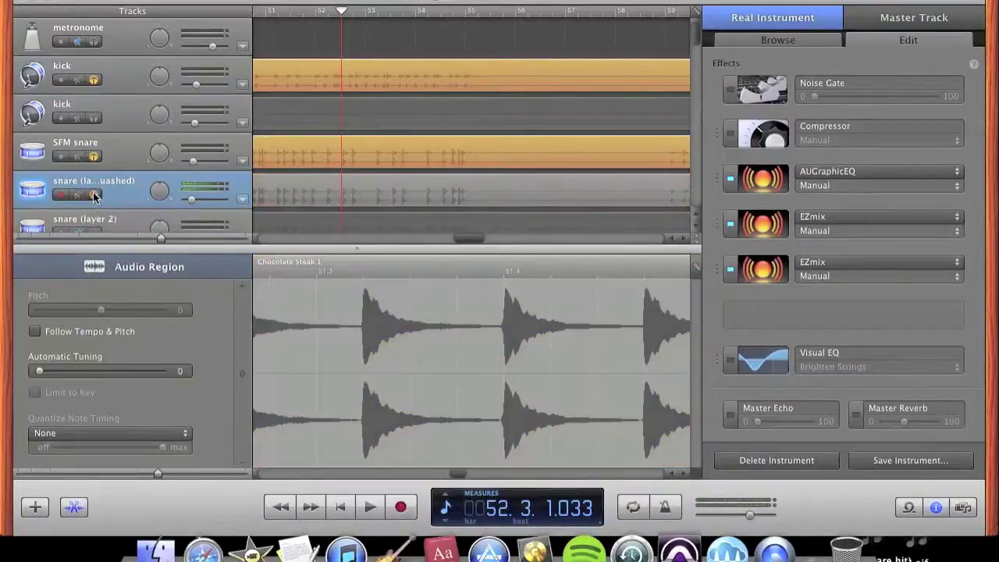
{"action": "left_click", "coordinate": [94, 157]}
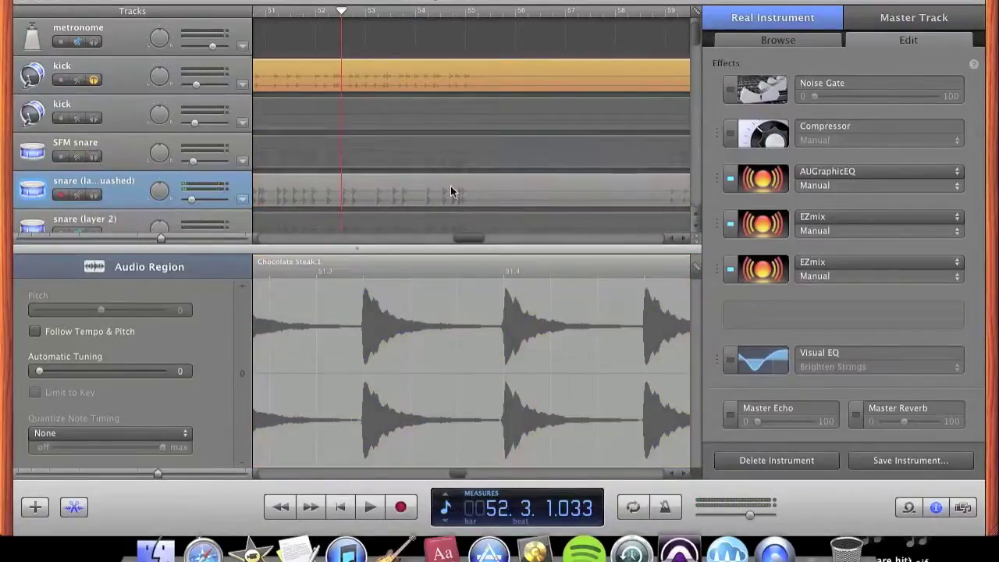
{"action": "left_click", "coordinate": [93, 79]}
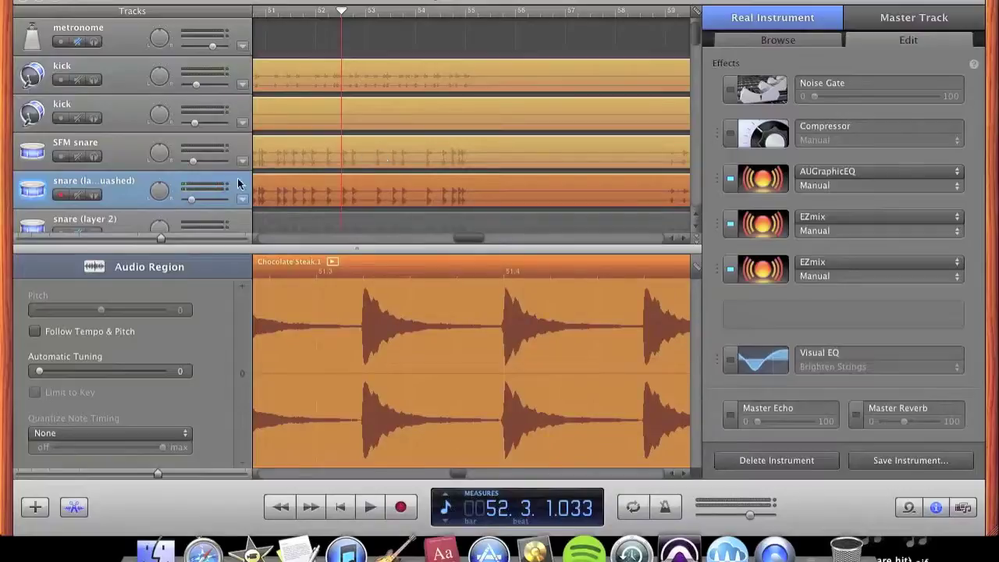
{"action": "scroll", "coordinate": [320, 181], "scroll_direction": "down", "scroll_amount": 1}
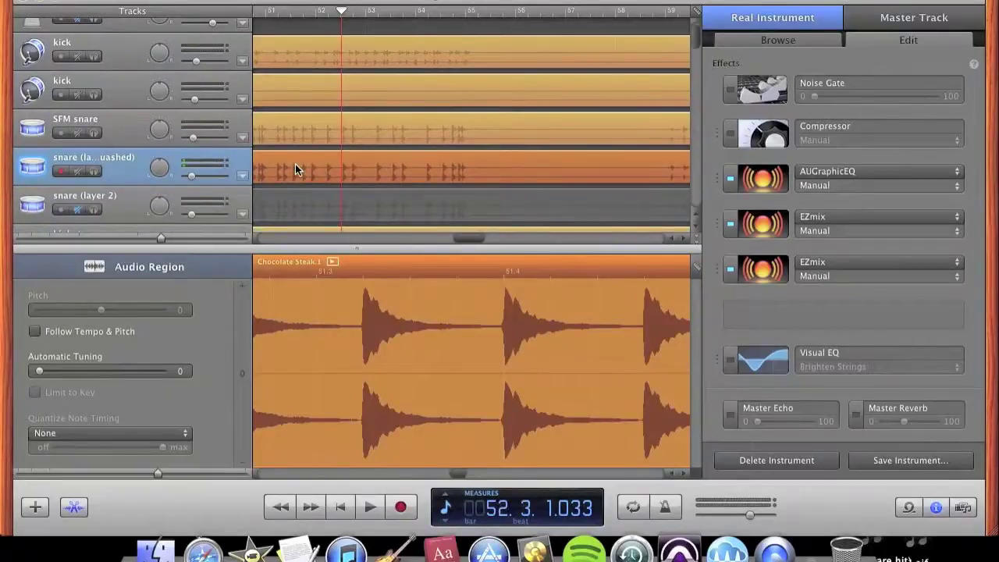
{"action": "scroll", "coordinate": [295, 170], "scroll_direction": "down", "scroll_amount": 1}
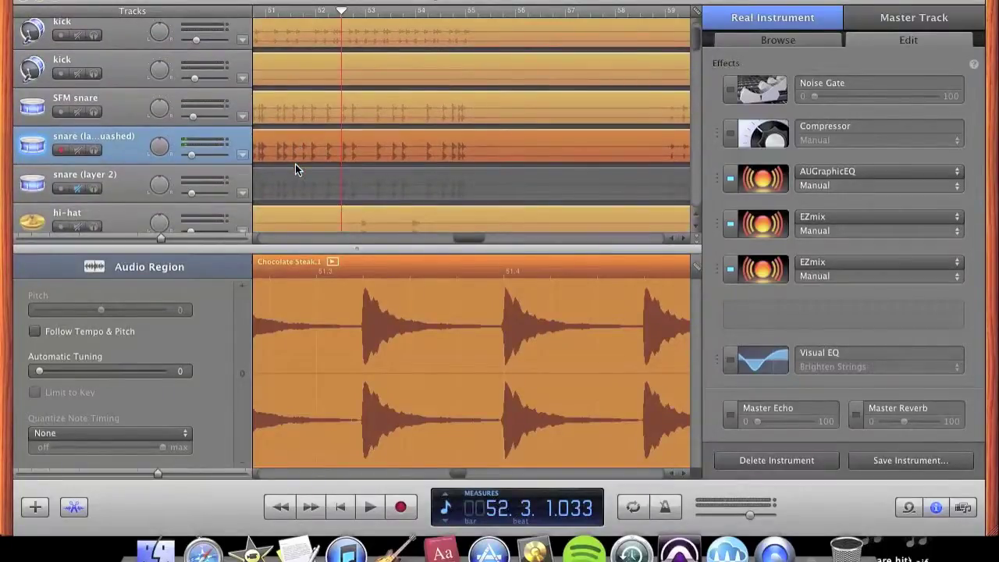